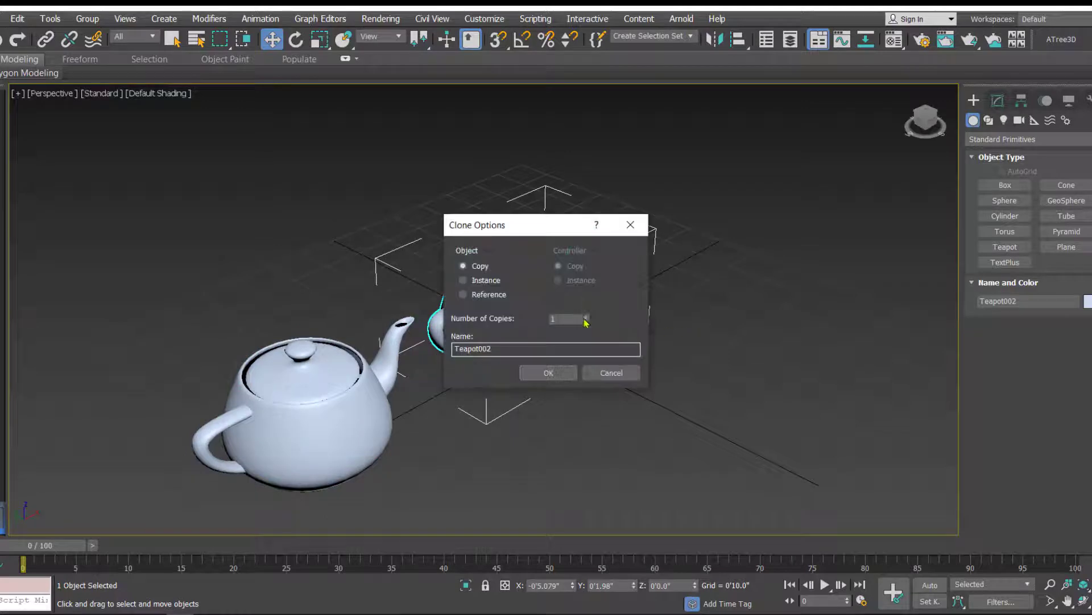
Step: Clone the teapot as two independent copies in a row along X and clear the selection
click(549, 374)
alt+middle_drag(715, 420, 556, 352)
click(494, 213)
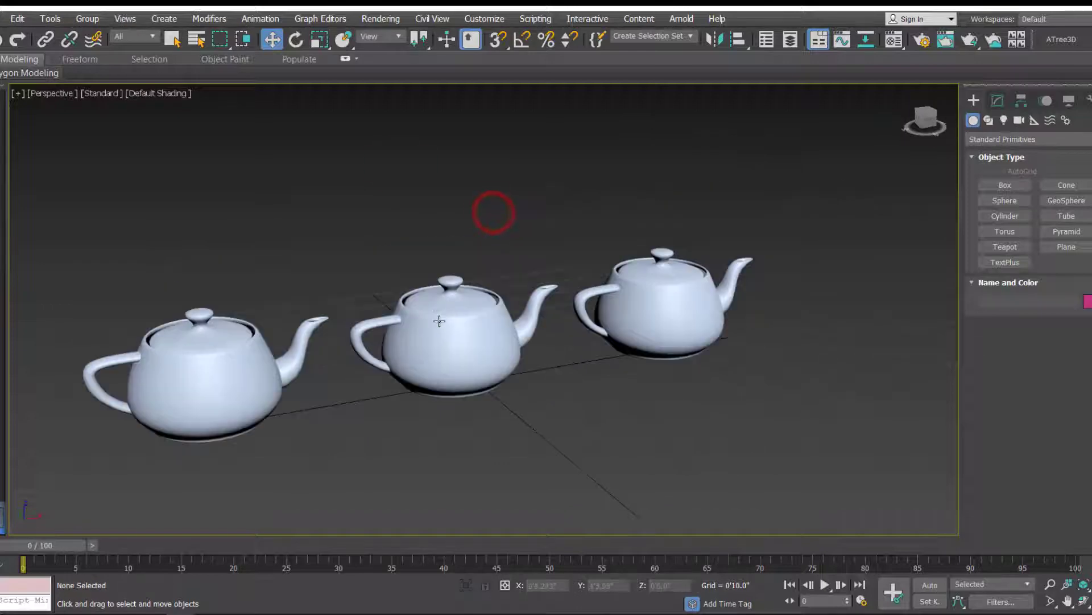
Step: Apply the XForm parametric deformer to the middle teapot
click(440, 322)
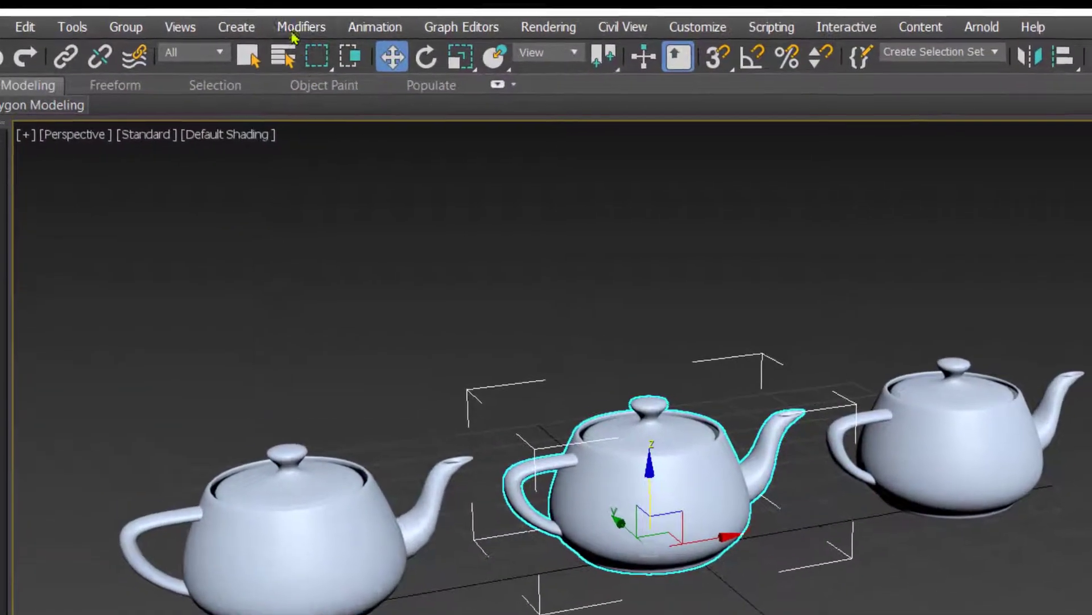
click(209, 18)
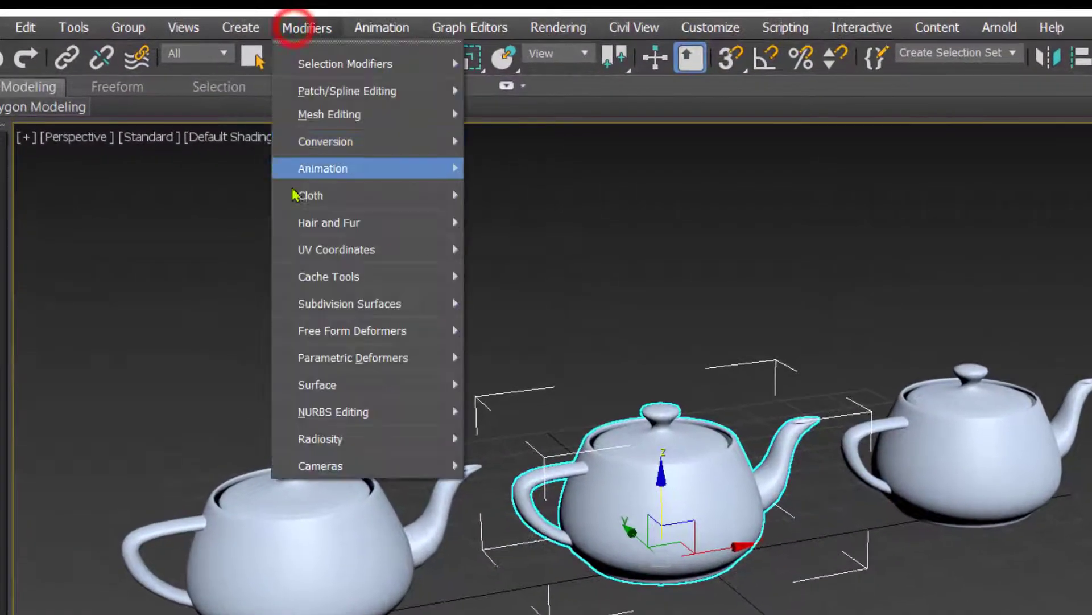
mouse_move(300, 362)
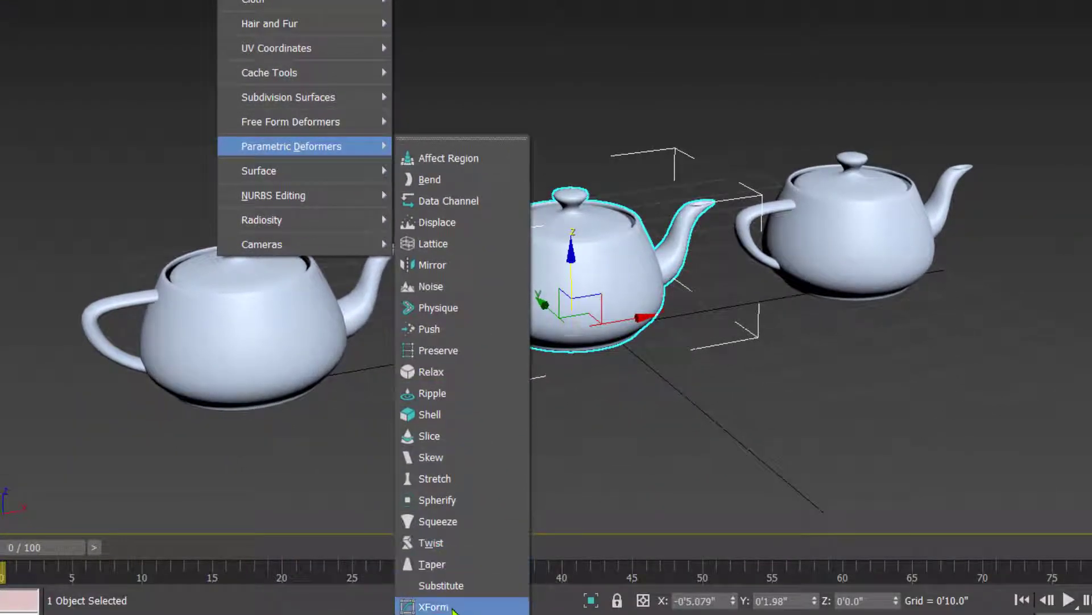
click(454, 608)
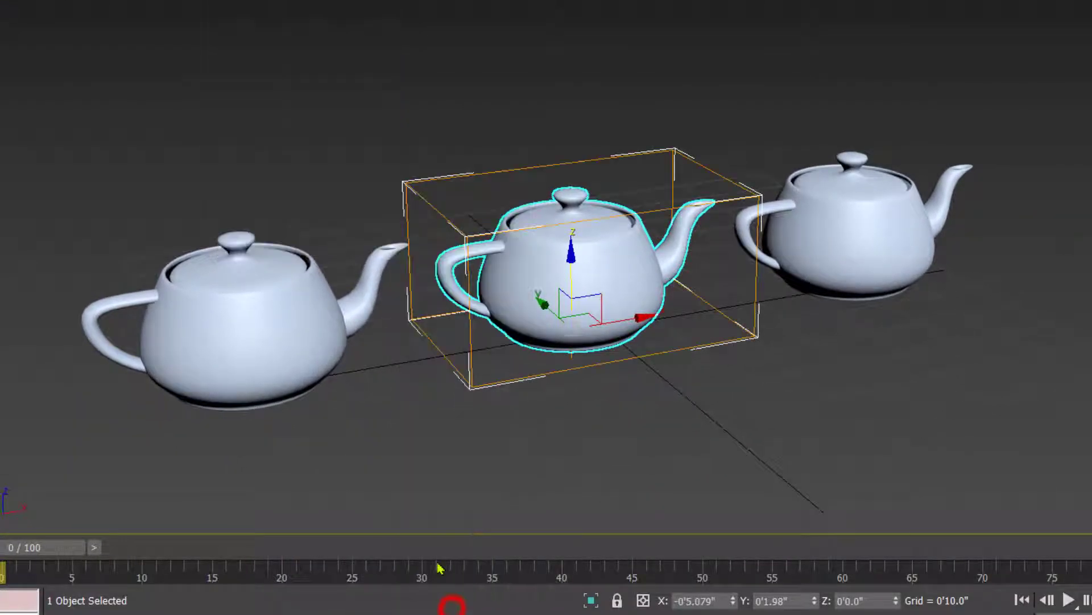
Step: Scale the third teapot object directly, without a modifier, to about 220% along Z
click(856, 221)
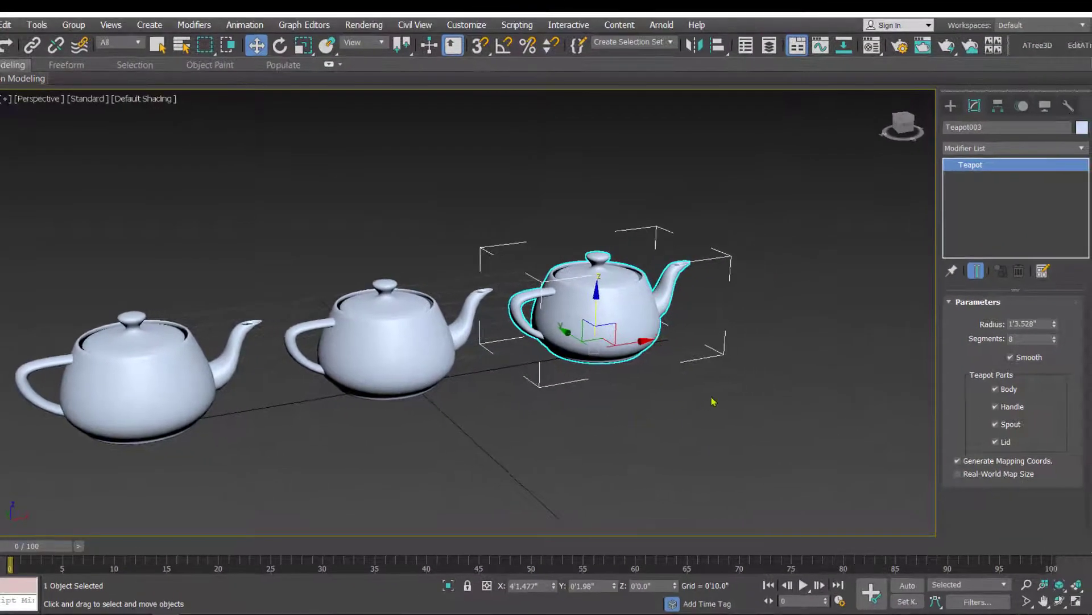
click(712, 397)
click(608, 319)
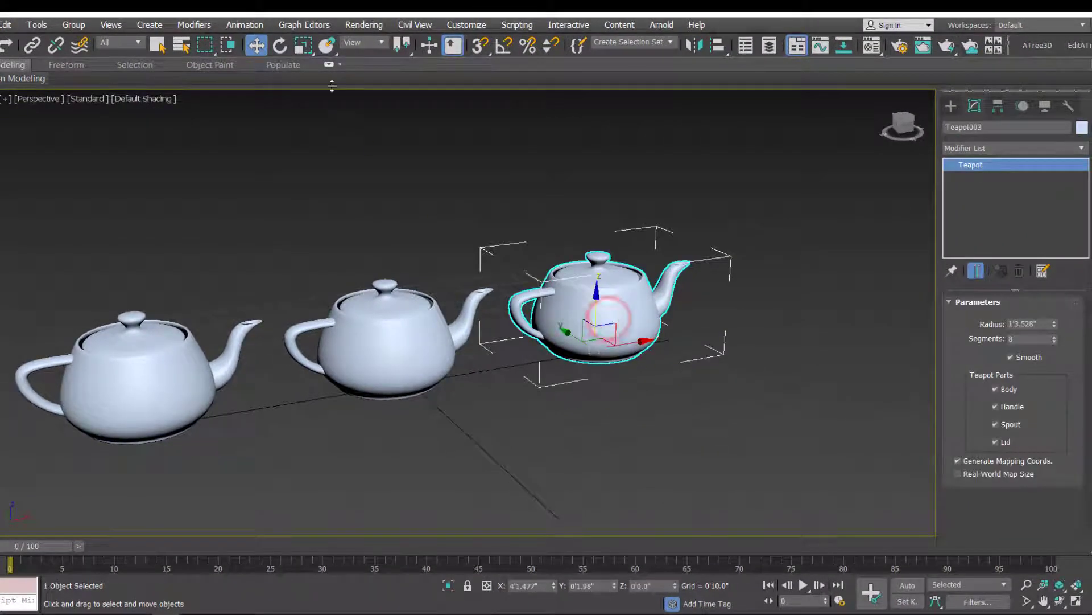
key(r)
drag(610, 296, 574, 243)
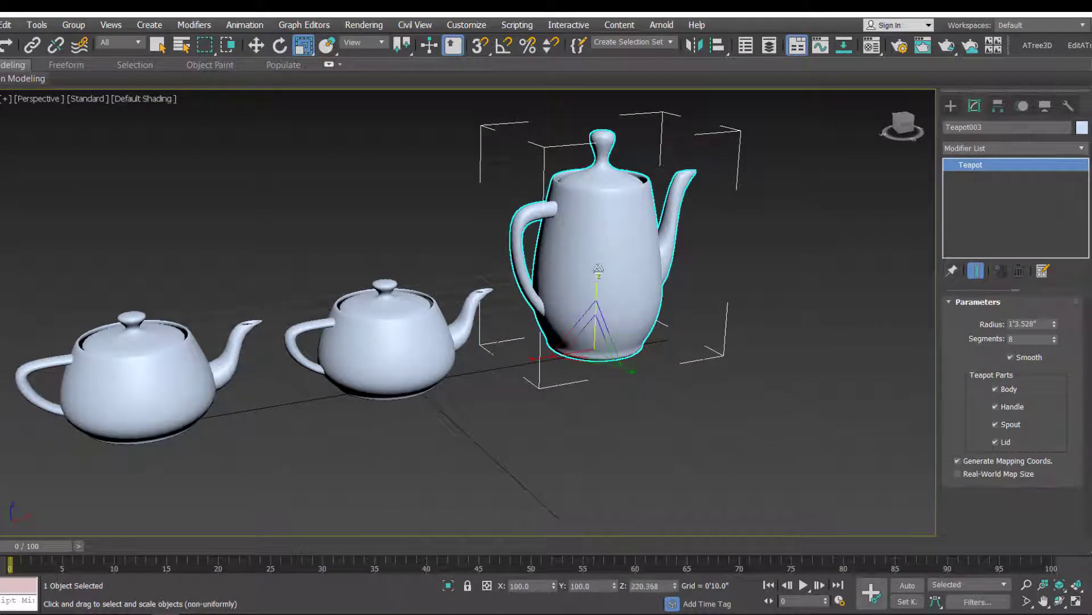
Step: Tilt the stretched third teapot toward its spout and move it back along Y to about 5'11.97"
click(280, 45)
drag(568, 318, 552, 330)
click(256, 46)
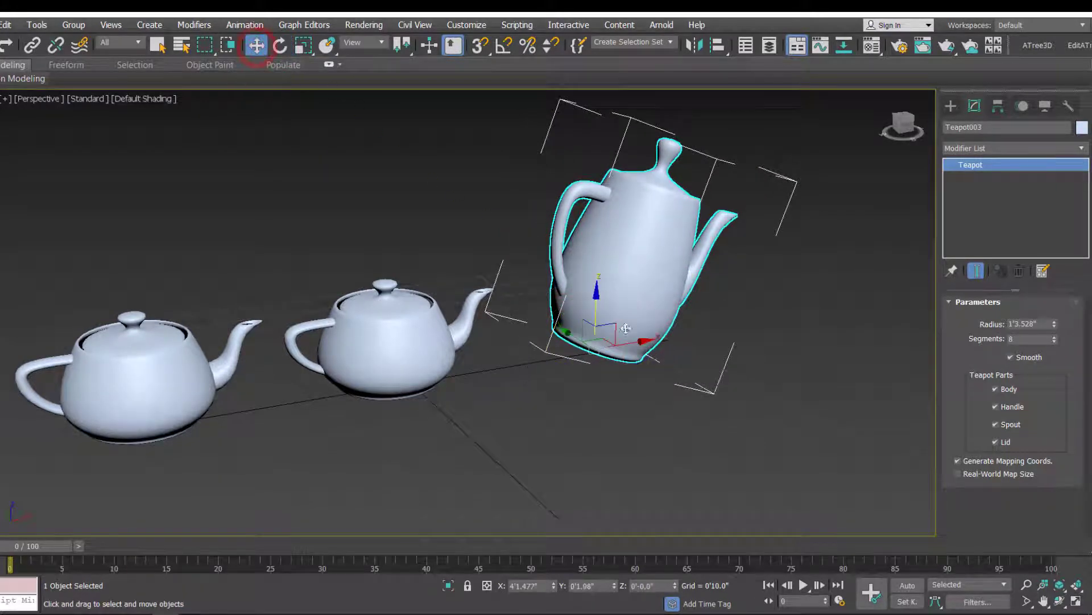
drag(573, 336, 459, 264)
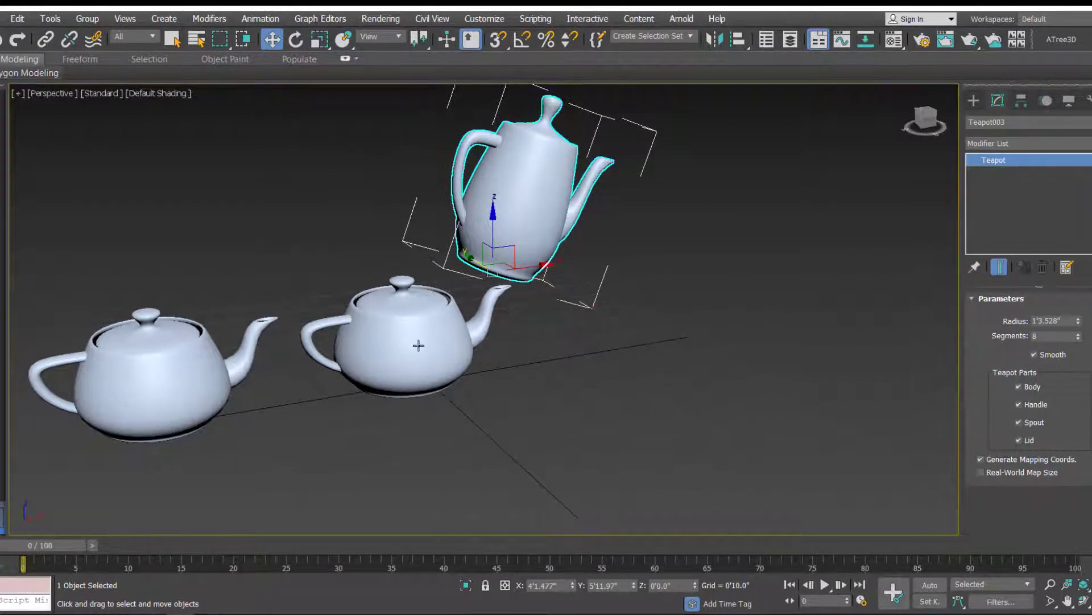
Step: Scale the XForm gizmo of the middle teapot along Z to stretch it into a tall pot
click(419, 345)
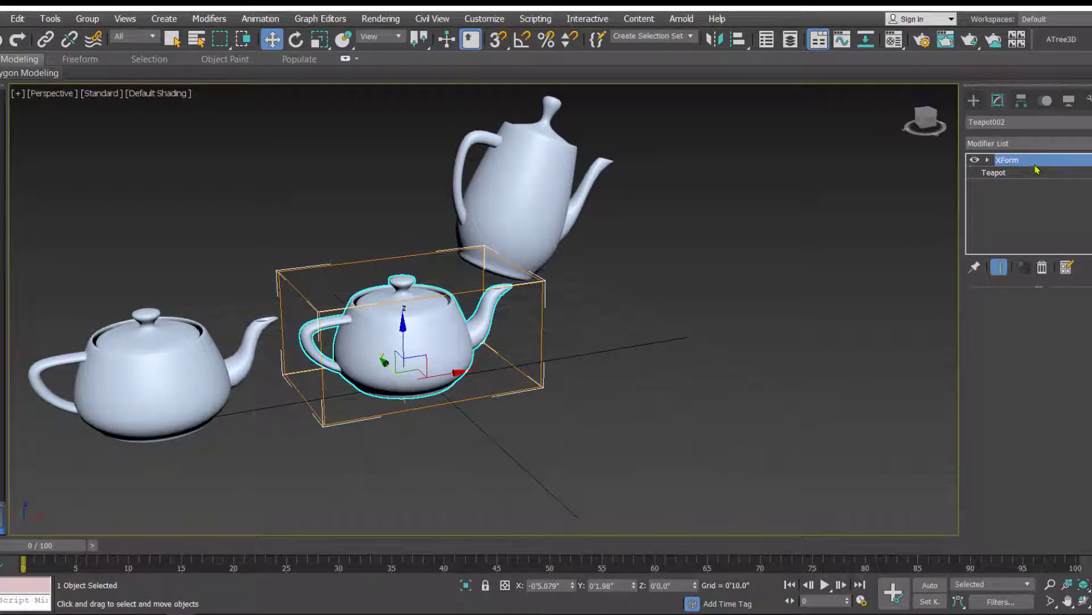
click(987, 161)
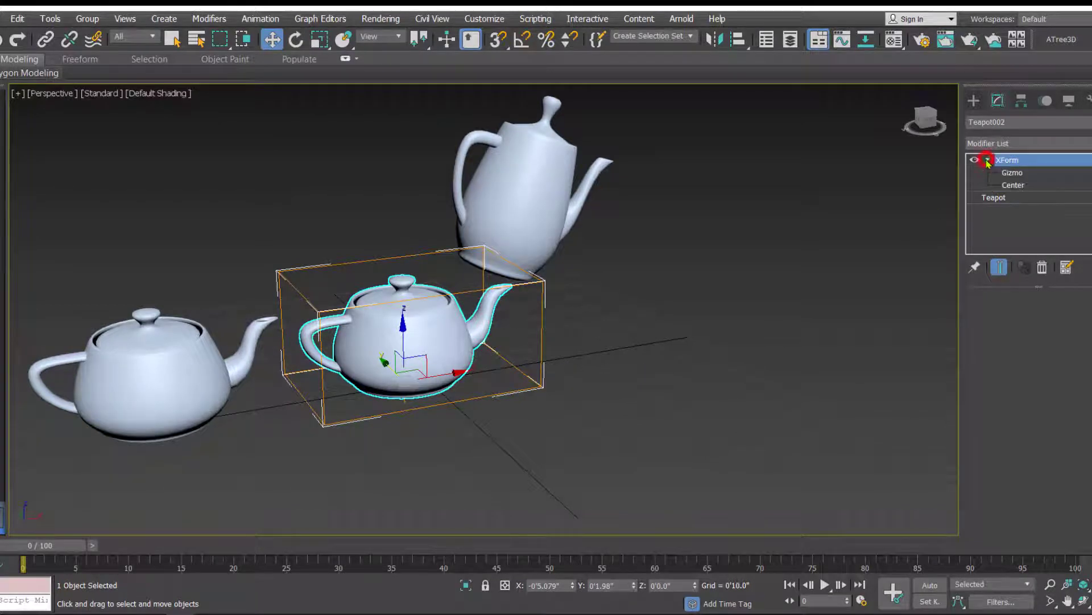
click(988, 160)
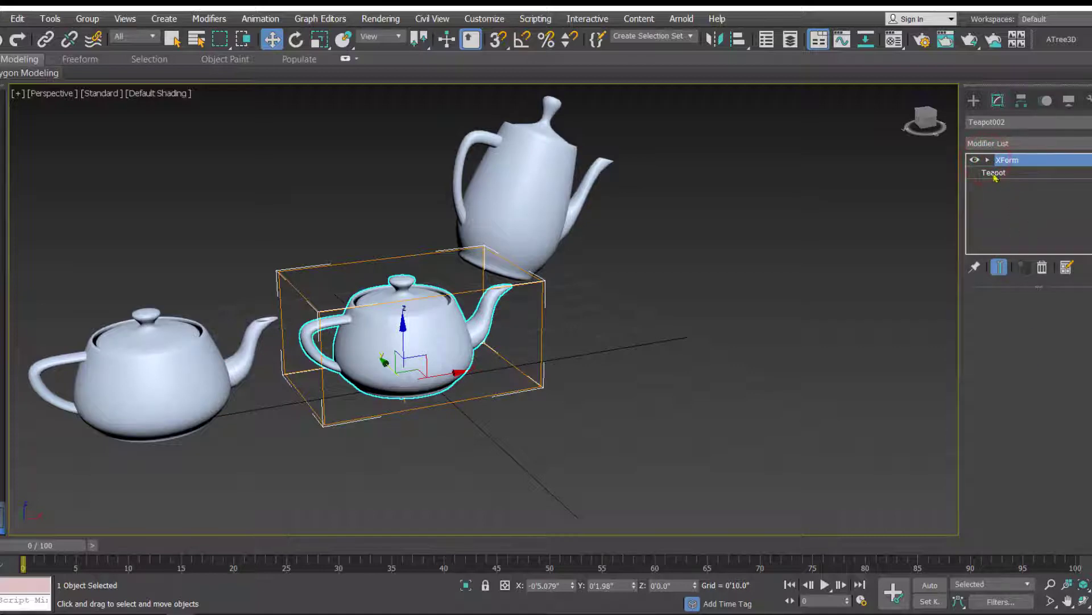
click(988, 160)
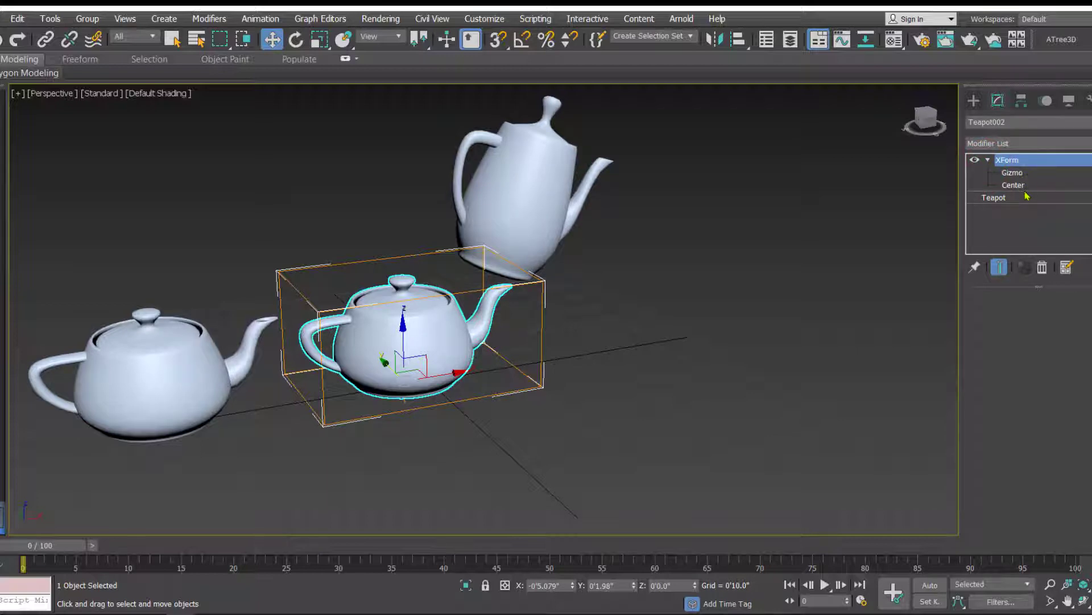
click(1013, 174)
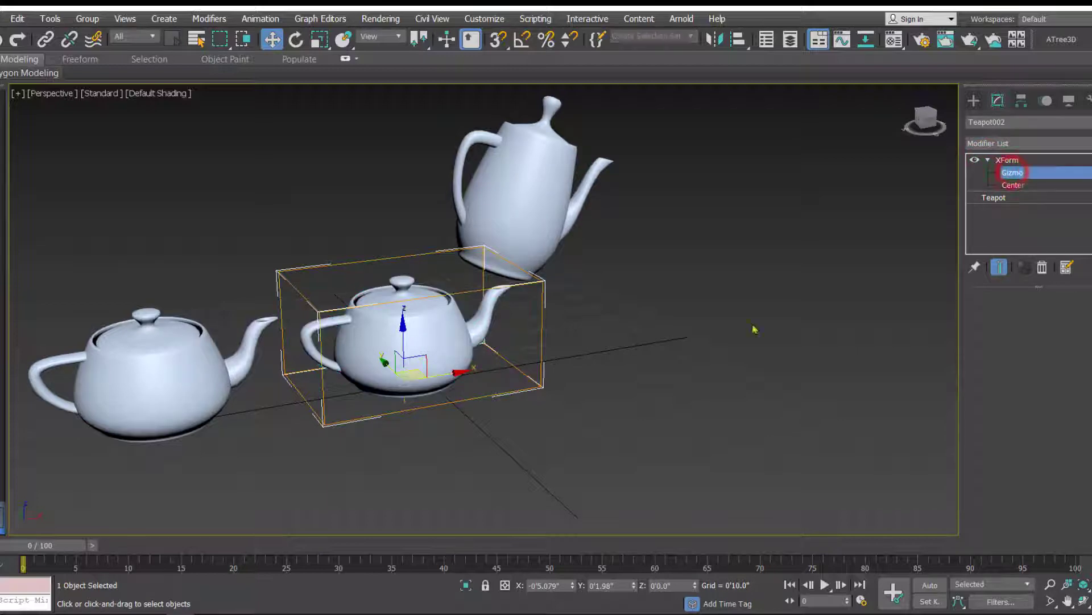
click(320, 38)
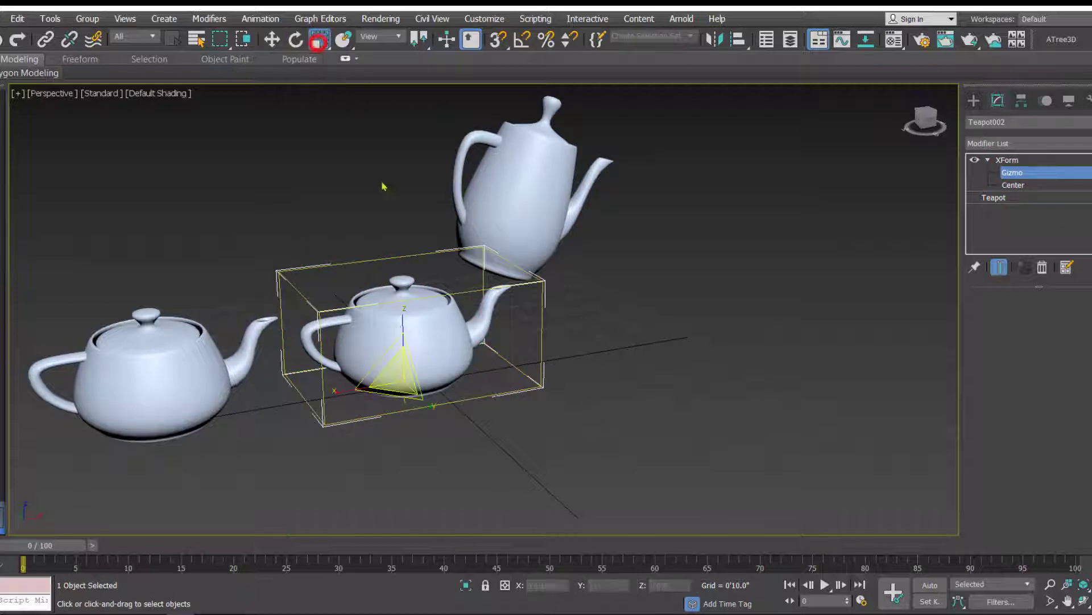
drag(400, 315, 393, 270)
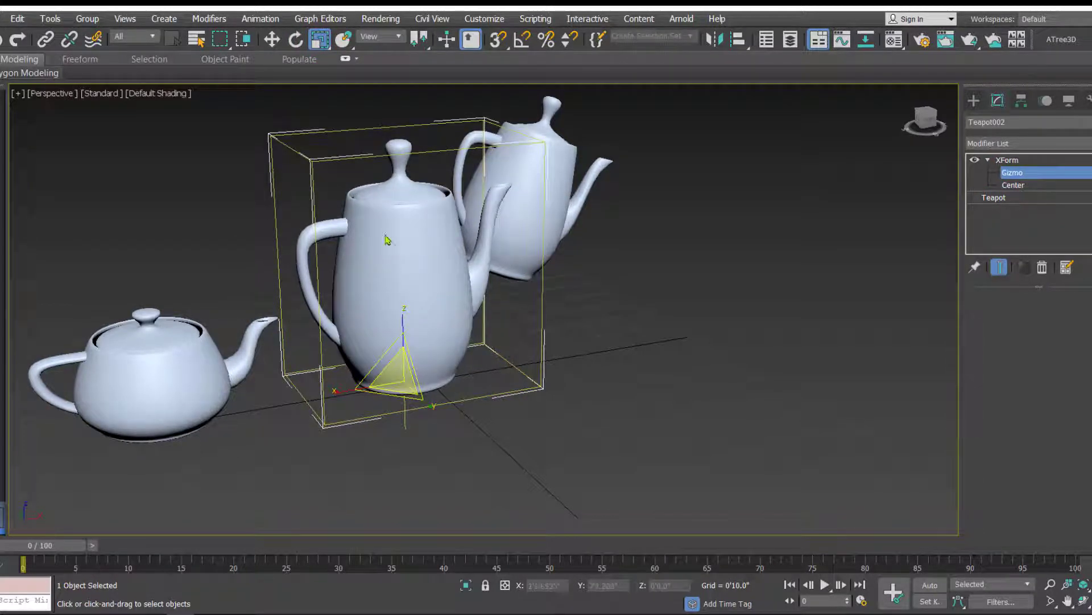
Step: Tilt the middle teapot's XForm gizmo toward the spout, move it about 5'9.96" along Y, and exit gizmo editing
click(296, 39)
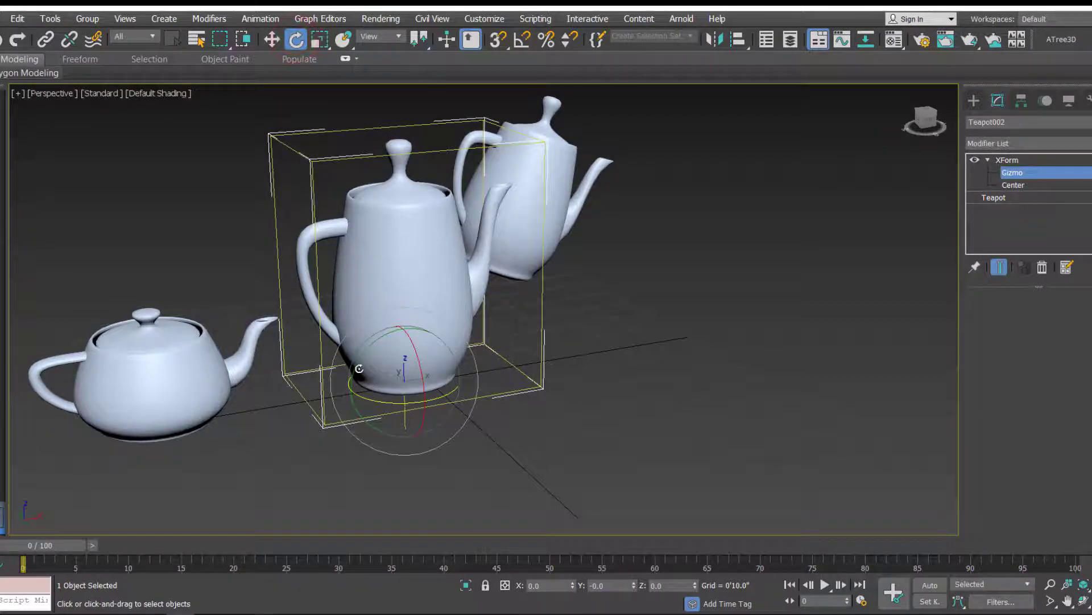
drag(360, 371, 371, 345)
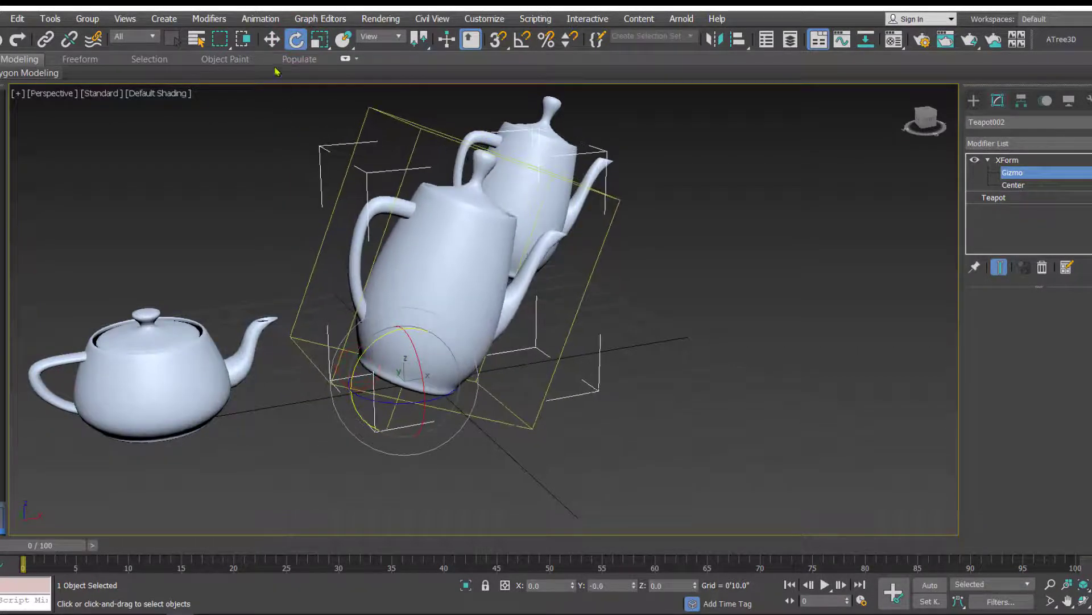
click(272, 39)
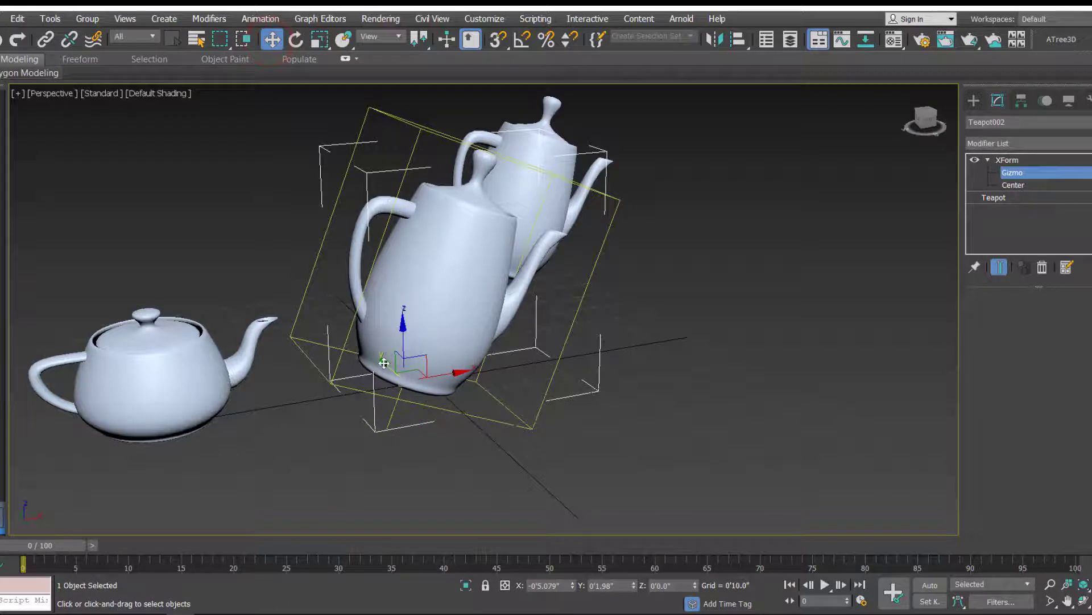
drag(385, 363, 309, 276)
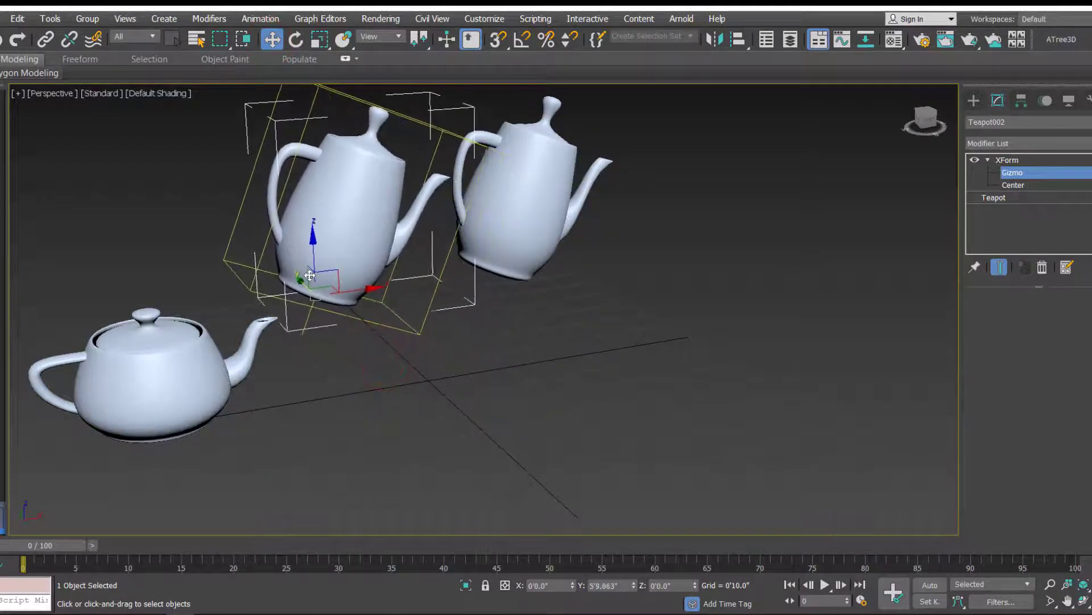
click(974, 100)
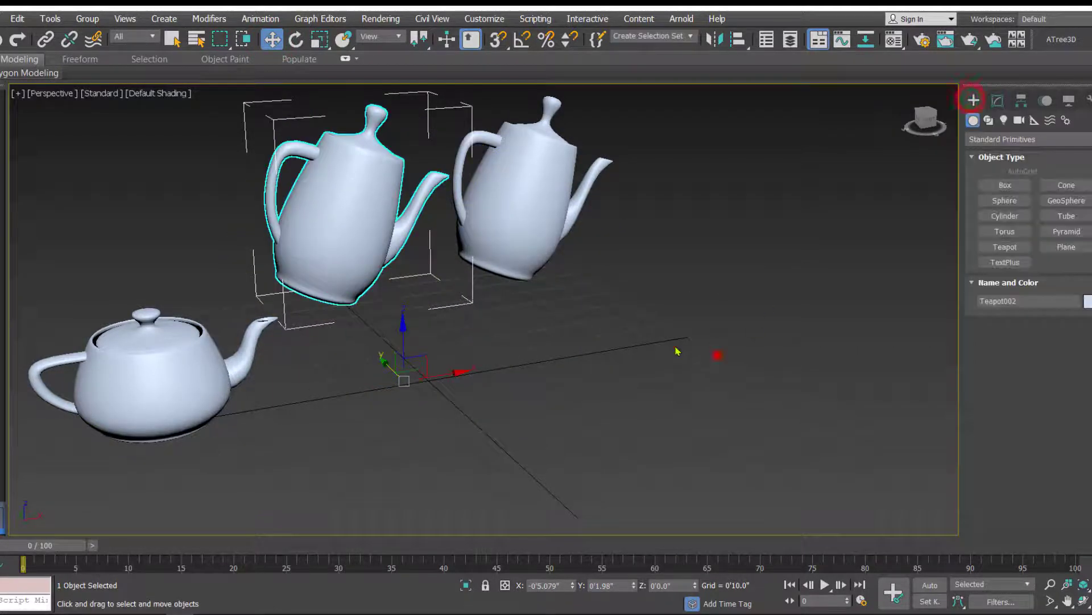
click(717, 355)
Step: Delete the XForm modifier from the middle teapot's stack and clear the selection
middle_drag(648, 368, 635, 403)
alt+middle_drag(605, 336, 475, 277)
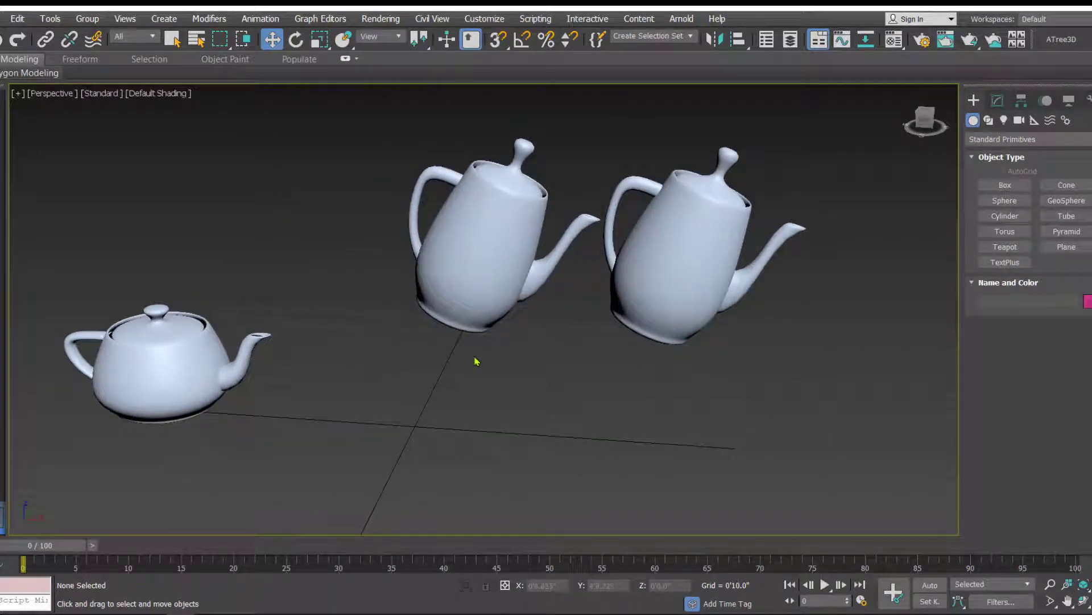
middle_drag(477, 361, 519, 325)
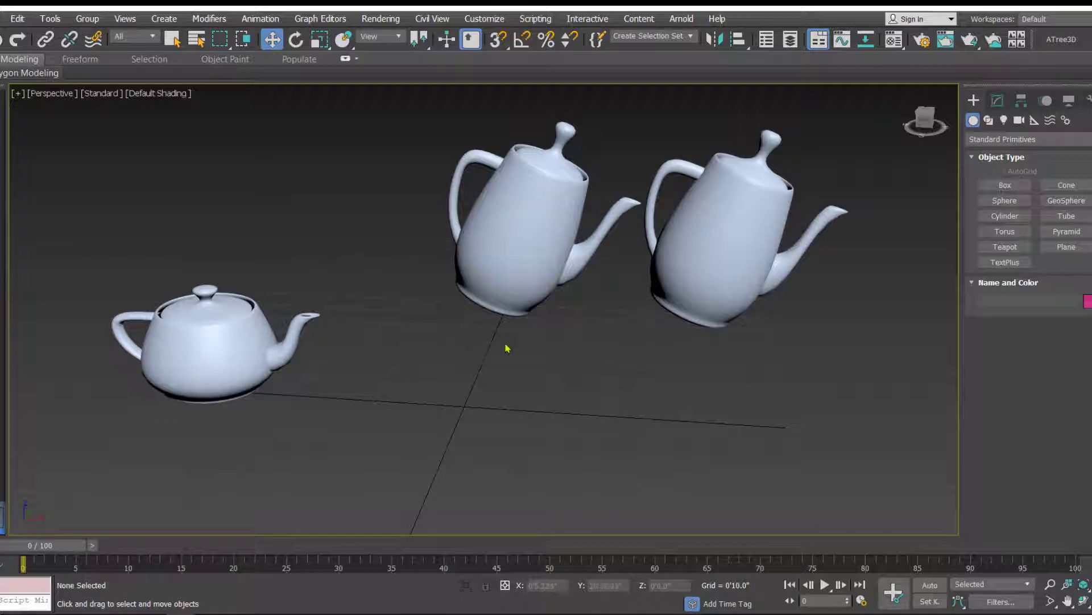
click(531, 232)
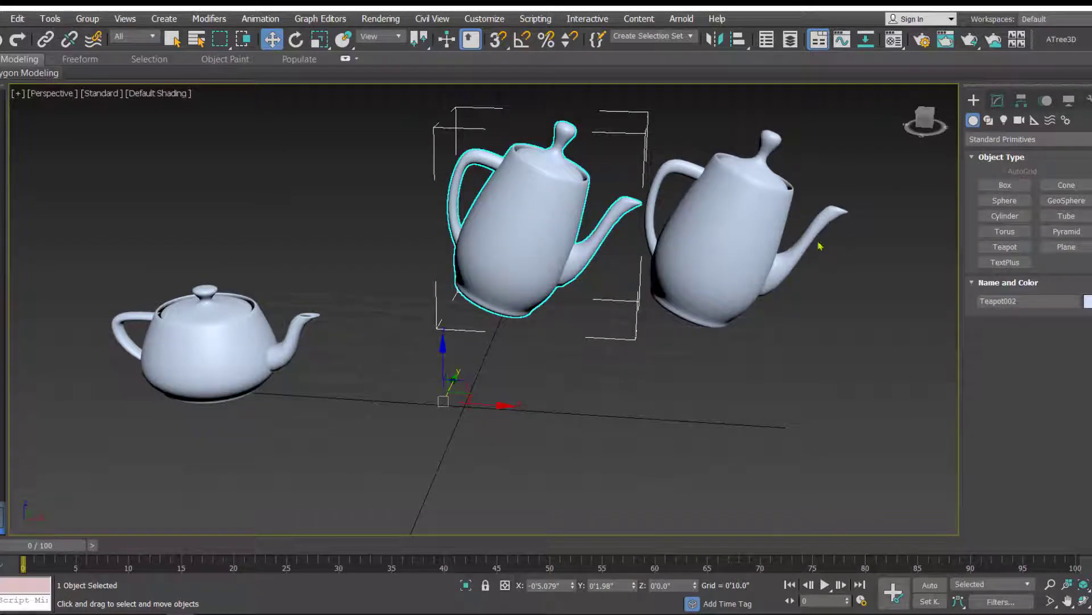
click(997, 102)
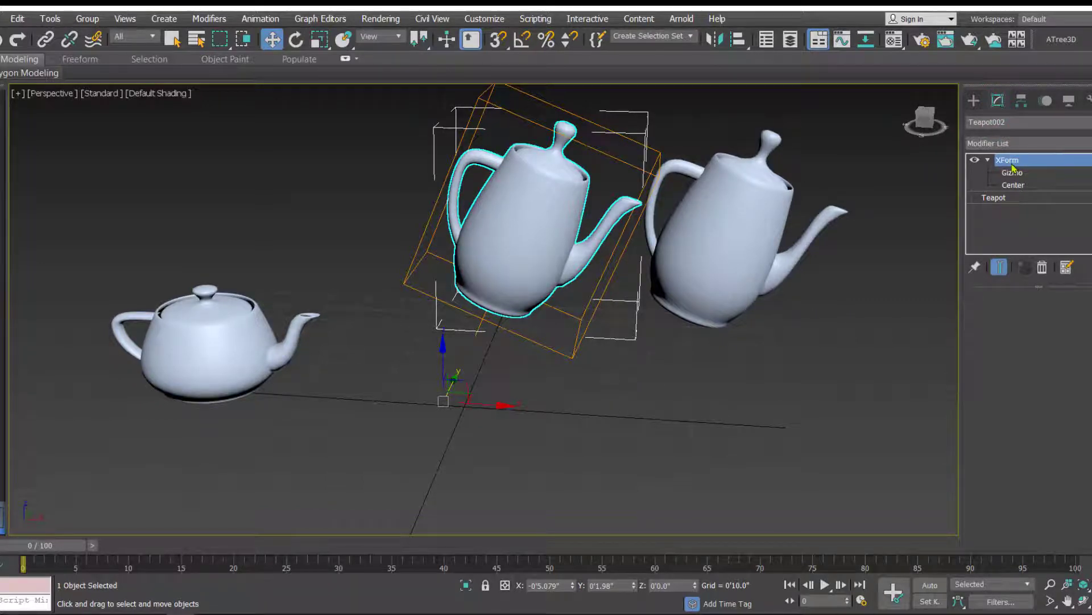
click(1042, 267)
click(630, 395)
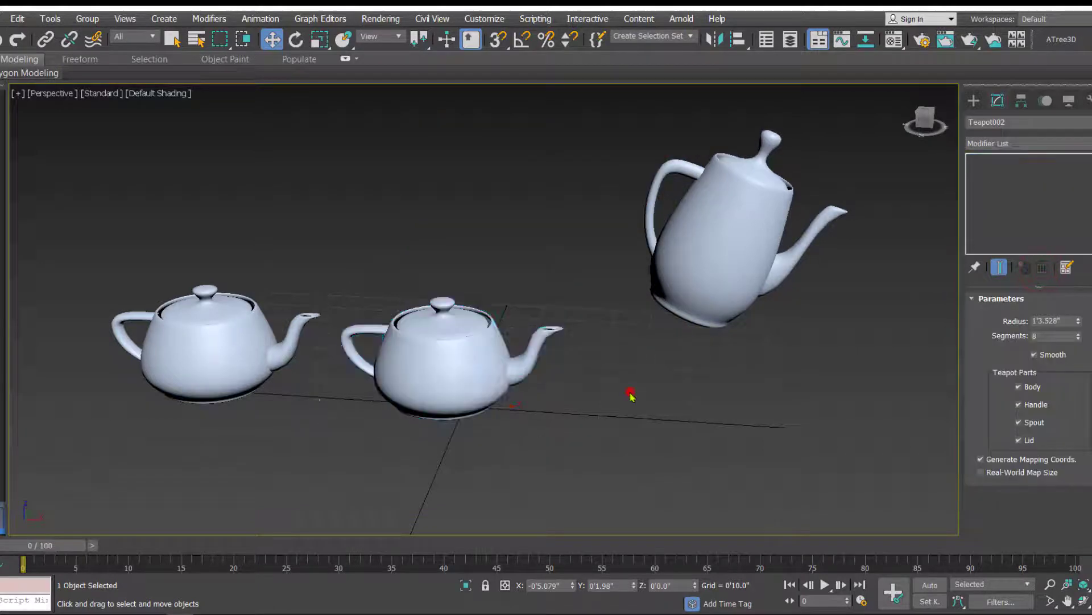
Step: Check the directly transformed third teapot's modifier stack, and undo the XForm modifier removal on the middle teapot
click(724, 241)
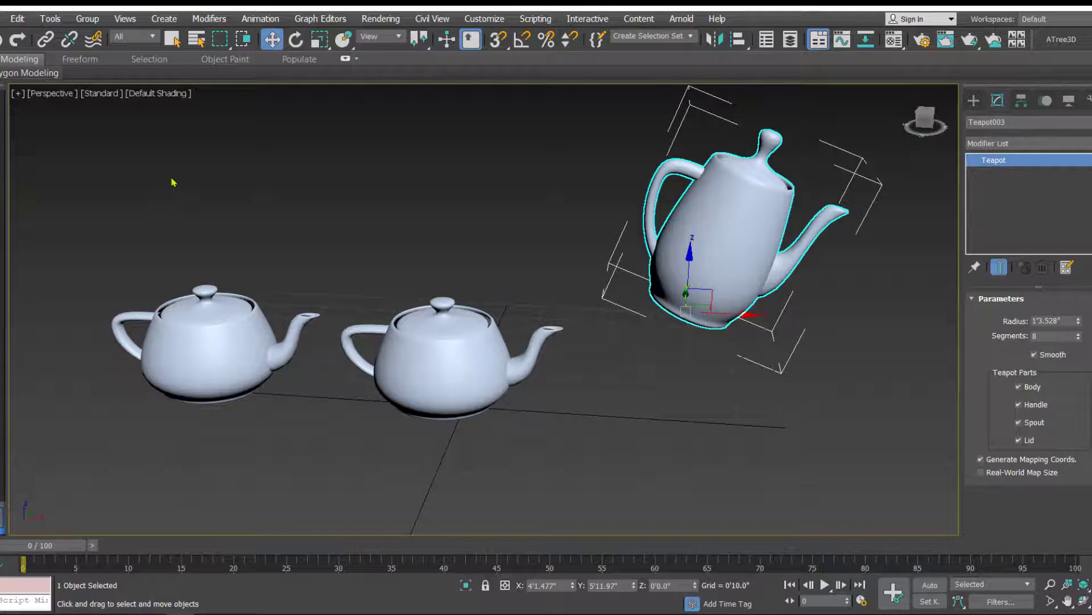
click(683, 409)
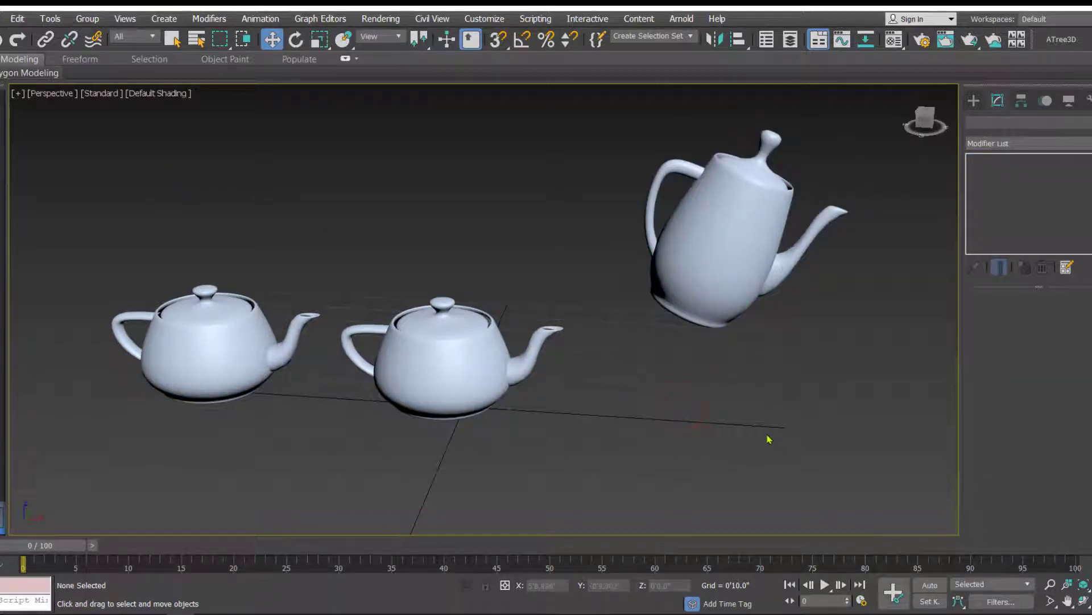
key(ctrl+z)
key(ctrl+z)
key(ctrl+z)
key(ctrl+z)
key(ctrl+z)
key(ctrl+z)
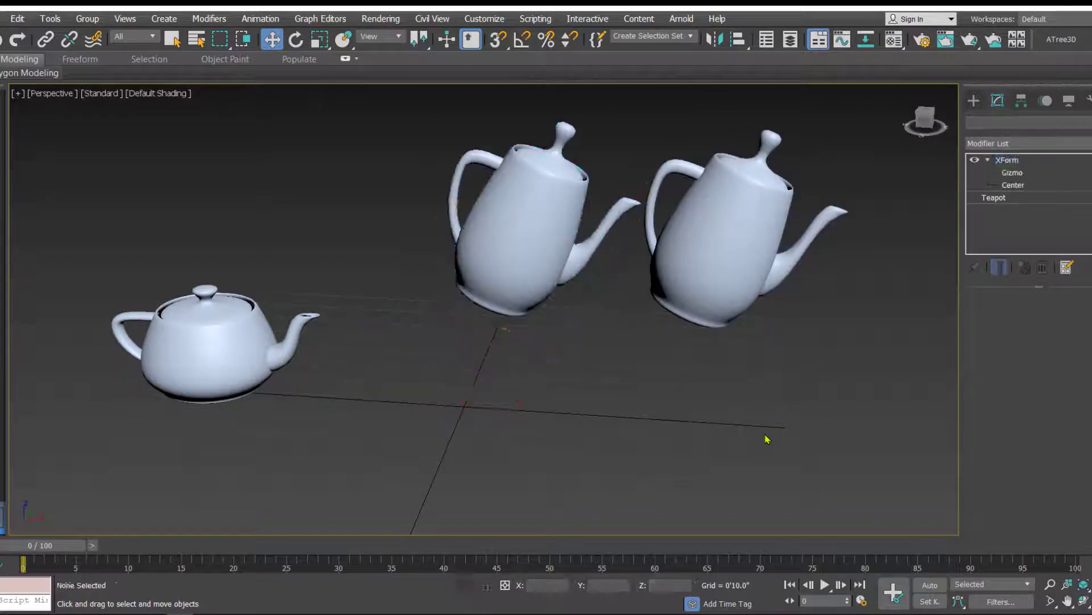
Step: Delete both tall, tilted teapots, keeping only the original one
click(763, 437)
drag(770, 435, 445, 205)
key(Delete)
Step: Clone the remaining original teapot along X with the Copy option and 2 copies
click(246, 341)
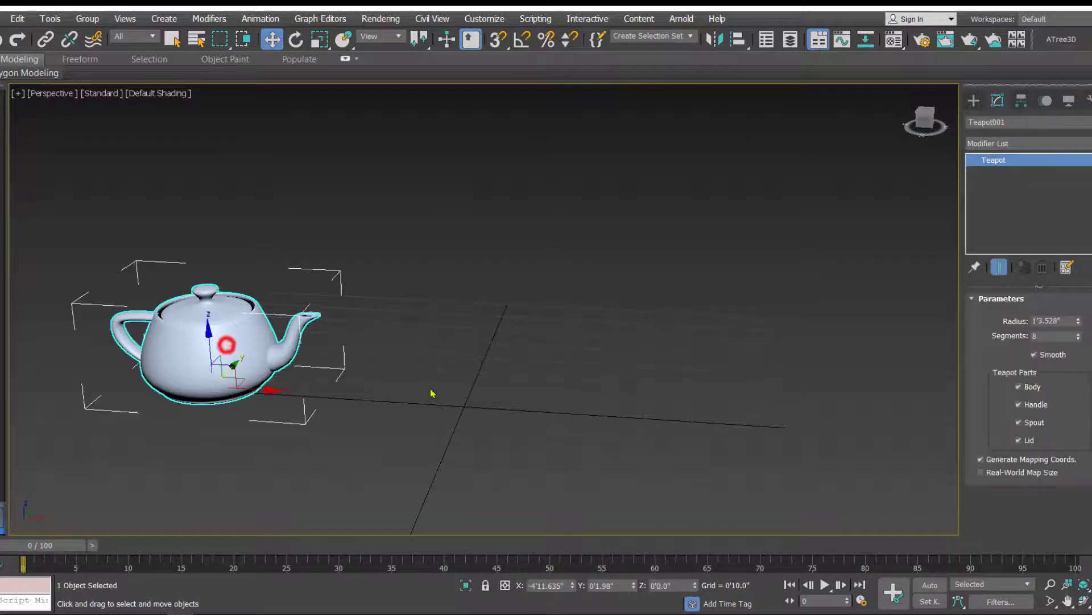
middle_drag(432, 396, 432, 360)
shift+drag(284, 349, 507, 367)
click(587, 317)
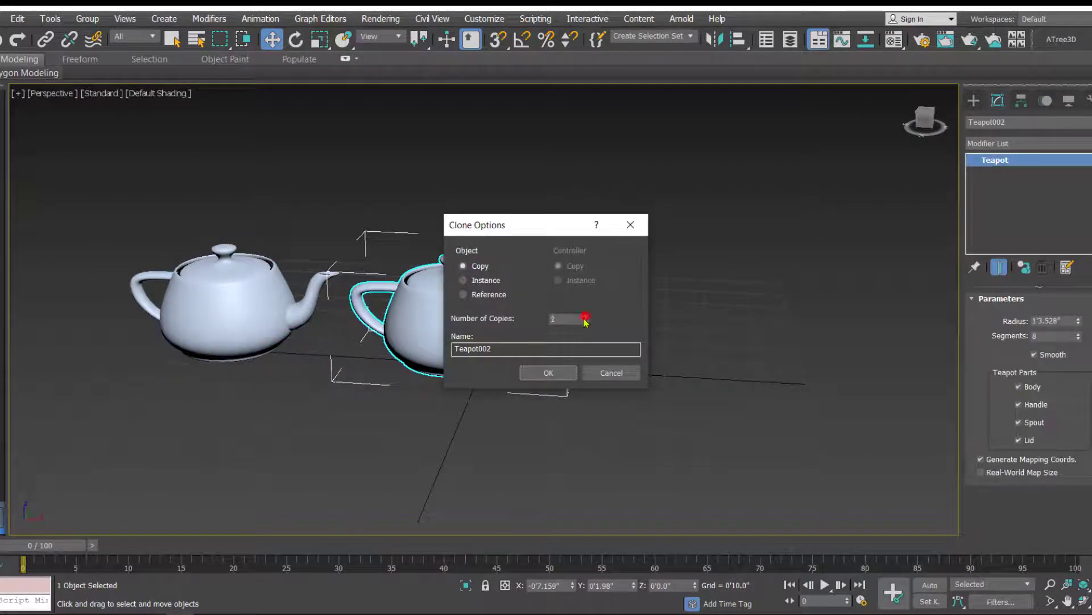
click(548, 372)
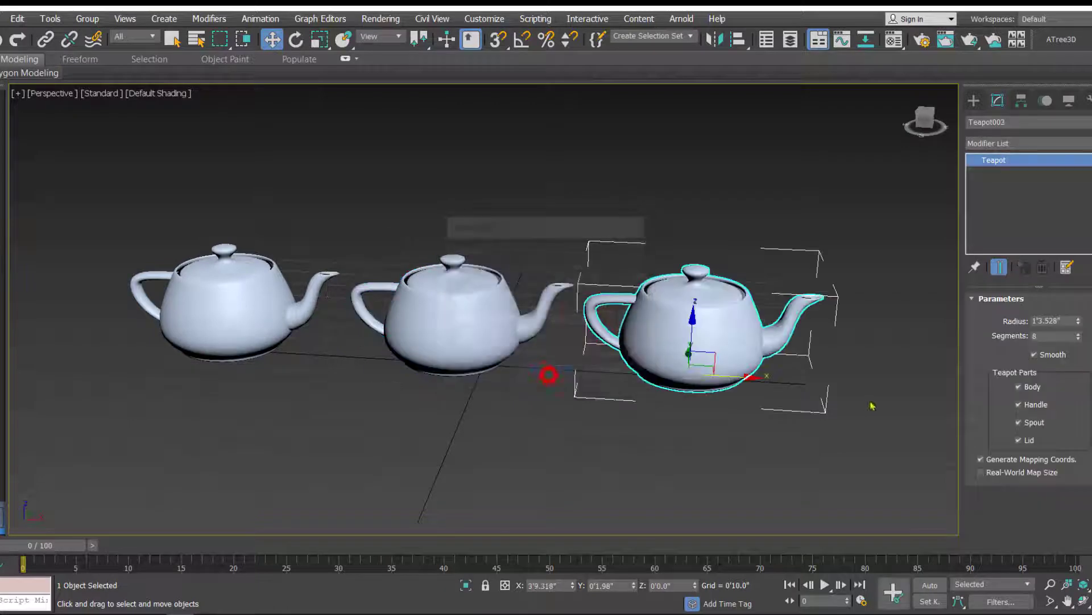
Step: Add a Taper modifier to the middle teapot with an amount of -0.5 and a curve of -1.5
click(451, 316)
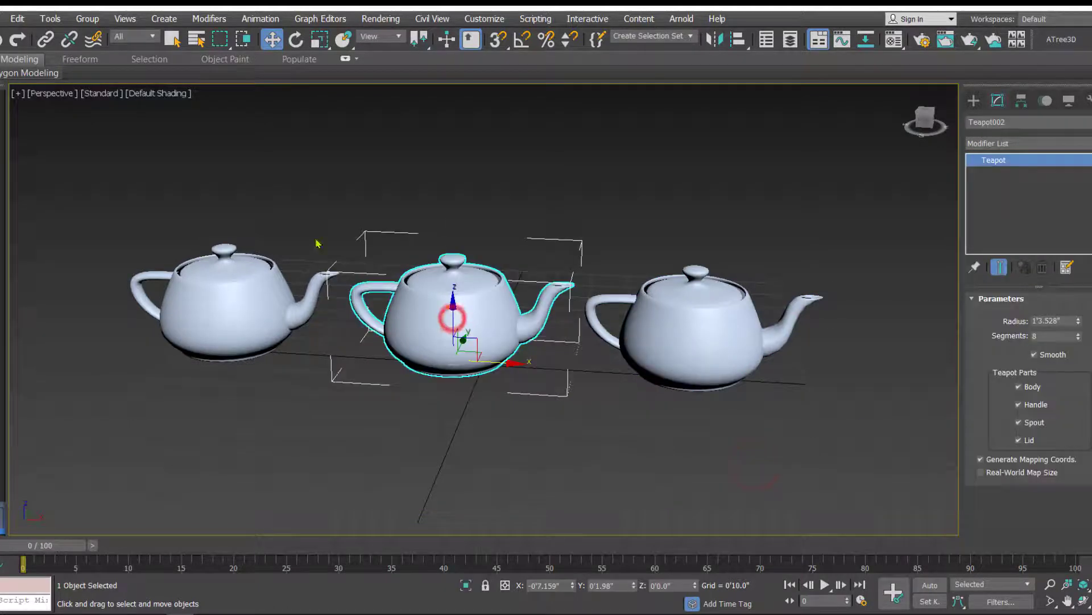
click(209, 19)
mouse_move(257, 245)
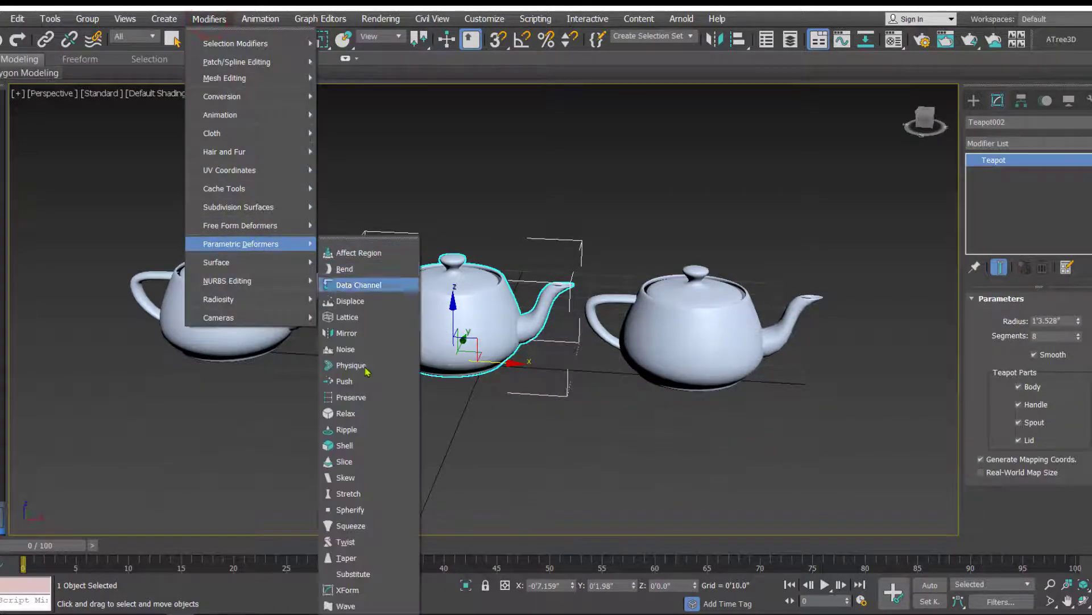
click(354, 558)
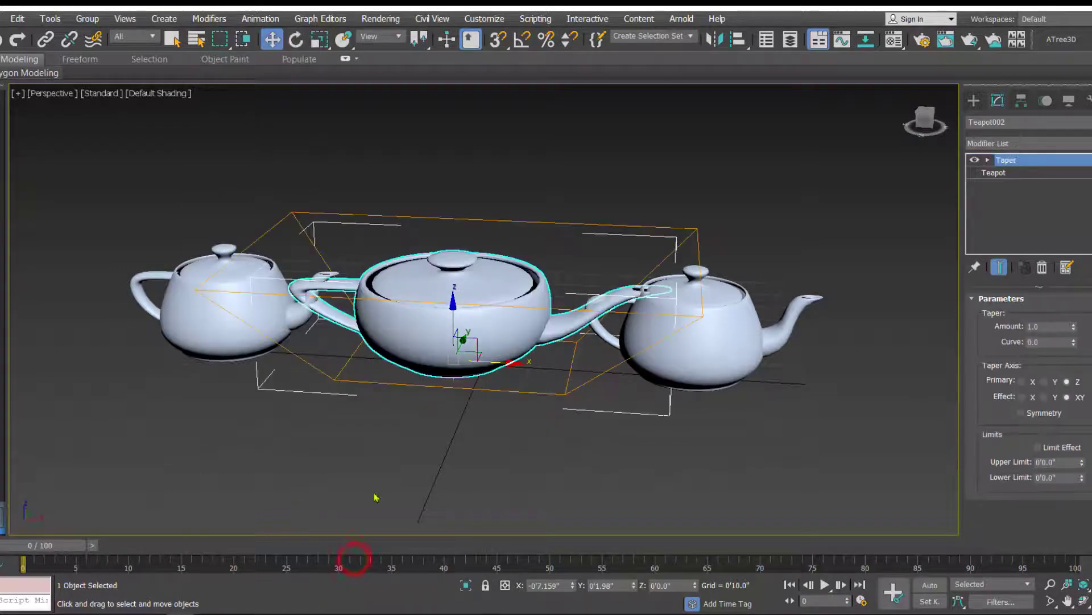
double_click(1052, 327)
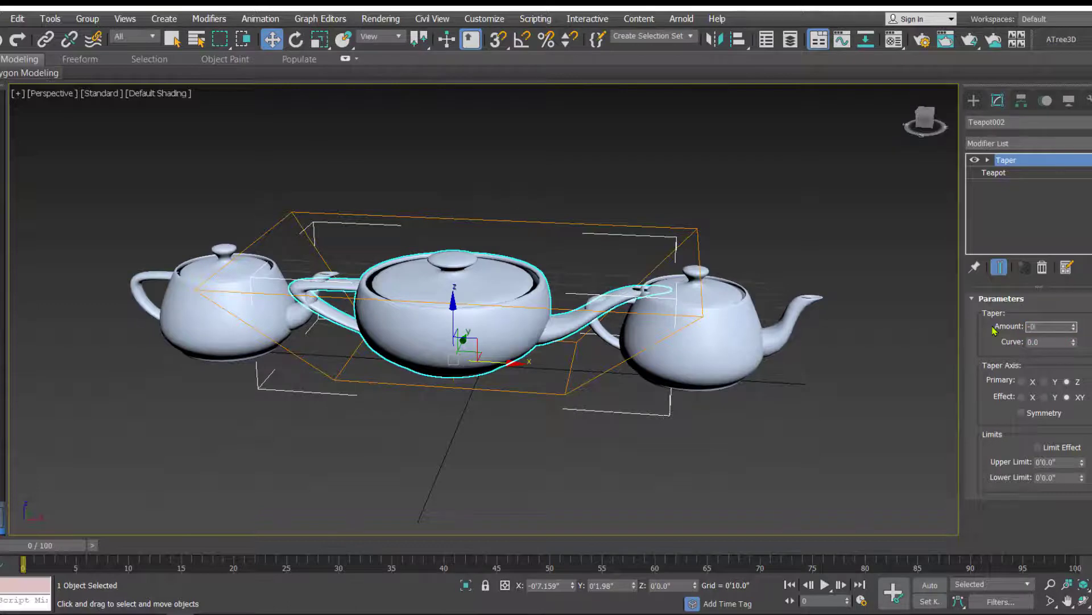
text(-0.5)
key(Return)
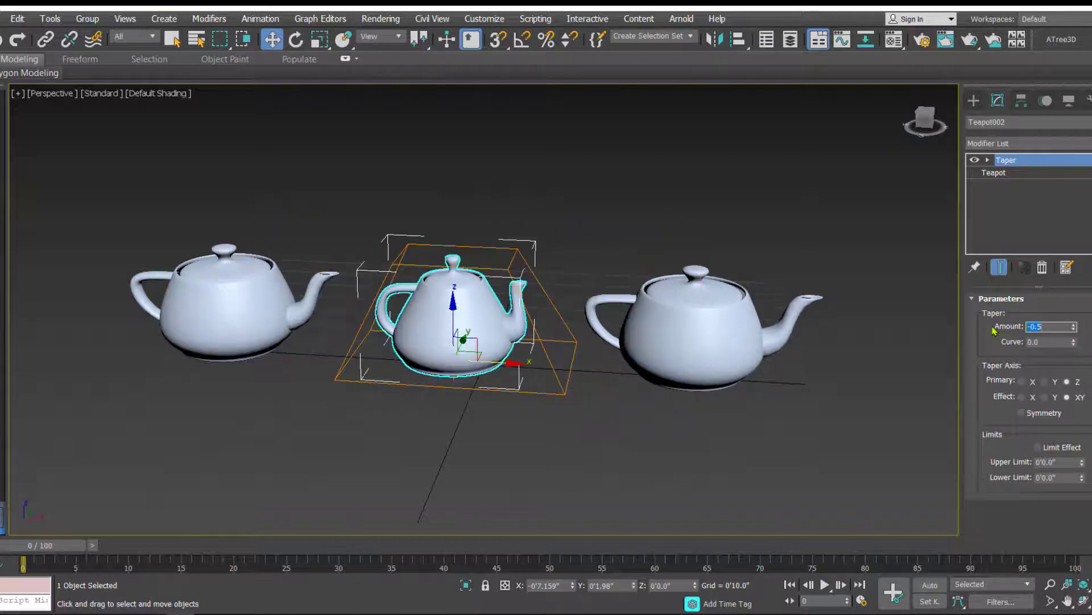
double_click(1056, 342)
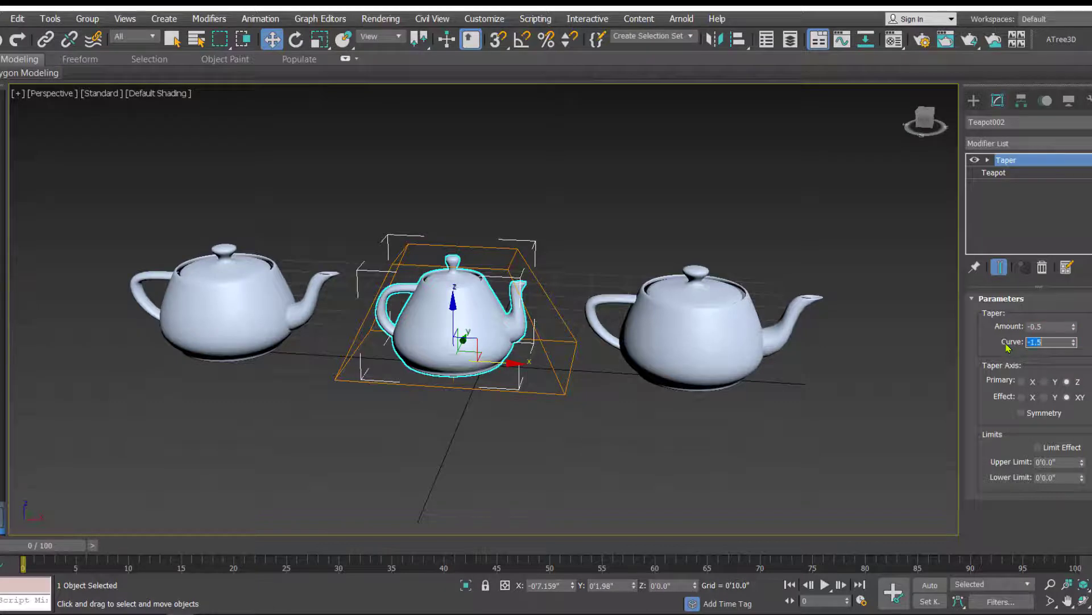
Step: Add an XForm modifier to the third teapot
click(705, 328)
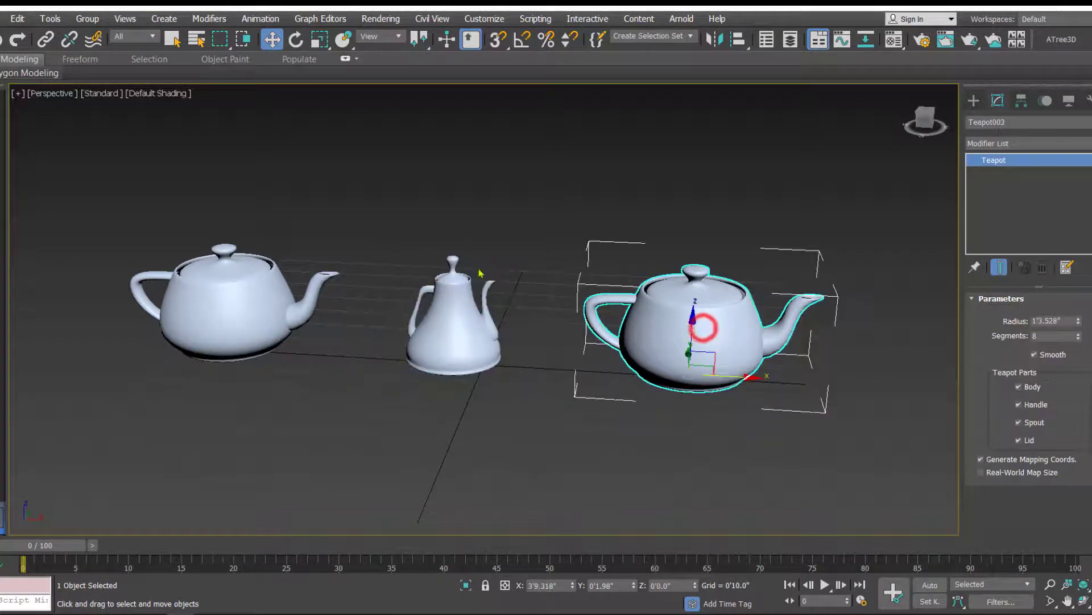
click(209, 19)
mouse_move(251, 253)
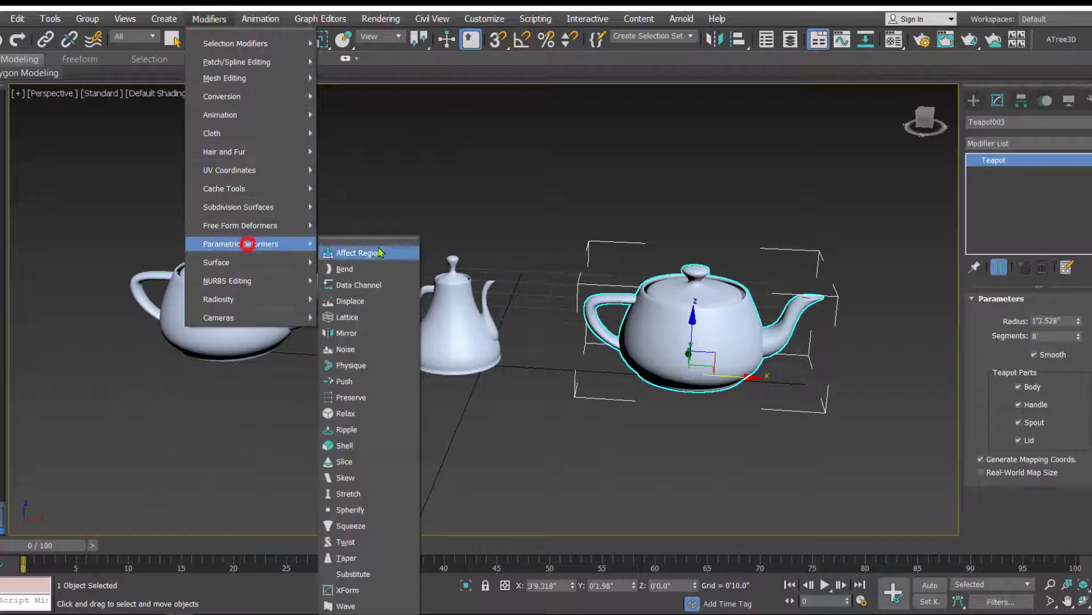
click(349, 590)
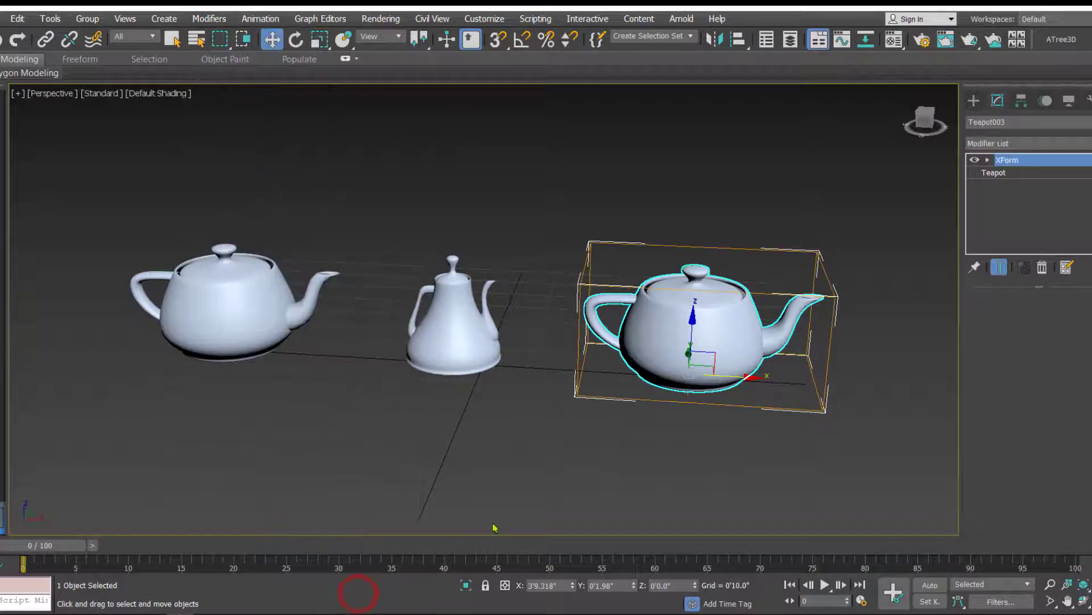
Step: Add a Taper modifier above the third teapot's XForm, with an amount of -0.5 and a curve of -1.5
click(209, 19)
click(250, 244)
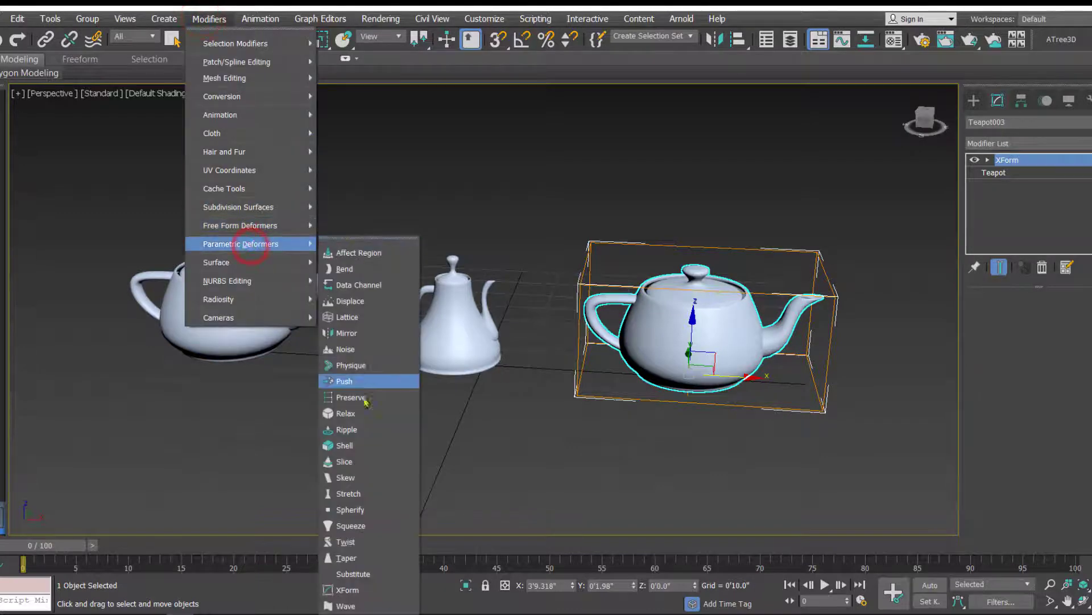
click(358, 558)
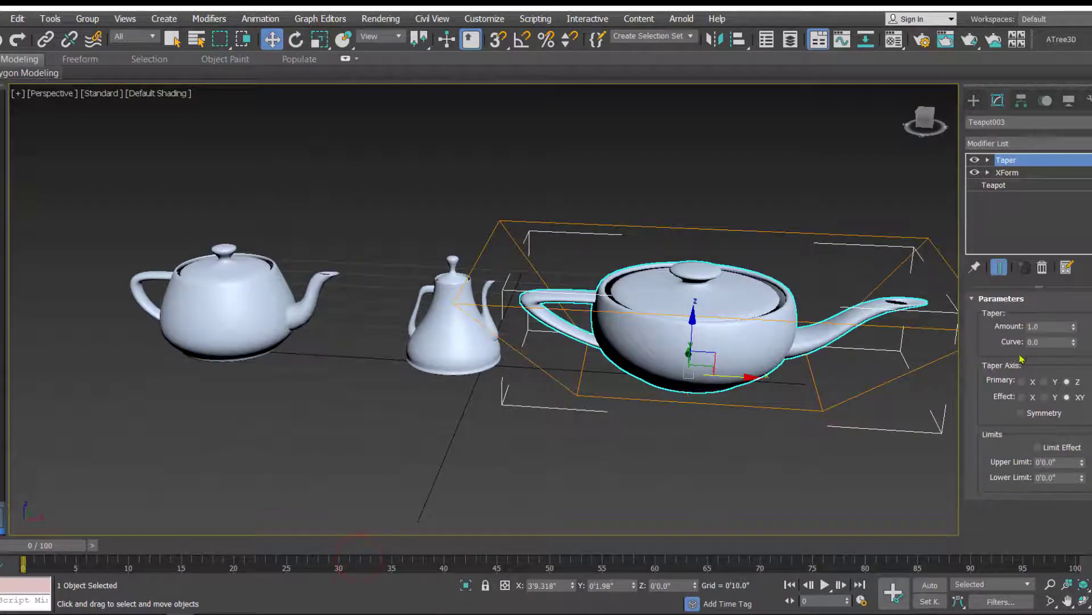
double_click(1047, 326)
text(-0.5)
key(Return)
double_click(1046, 341)
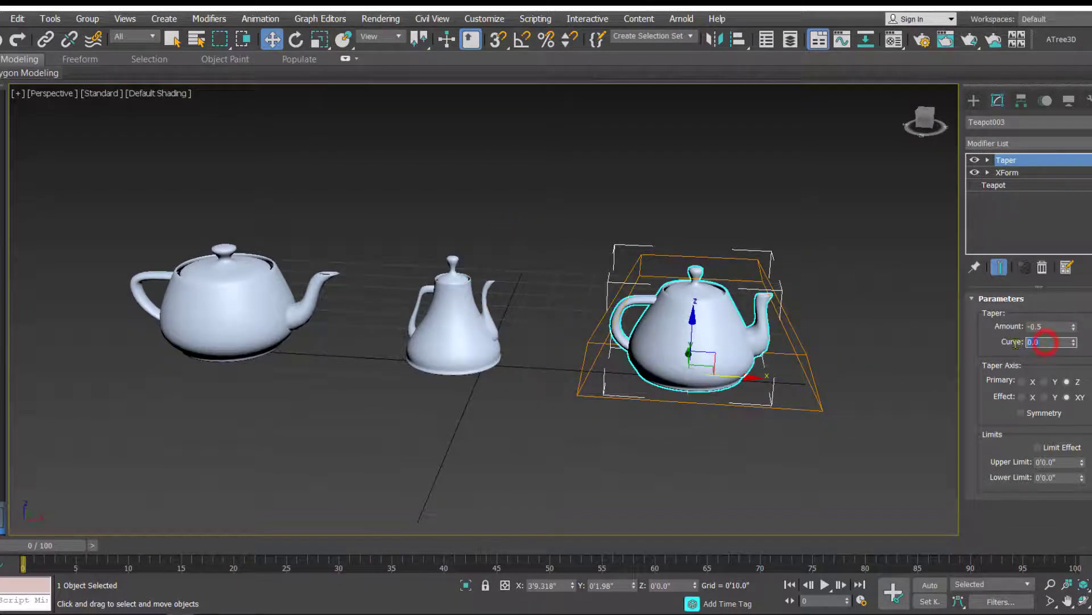
text(-1.5)
key(Return)
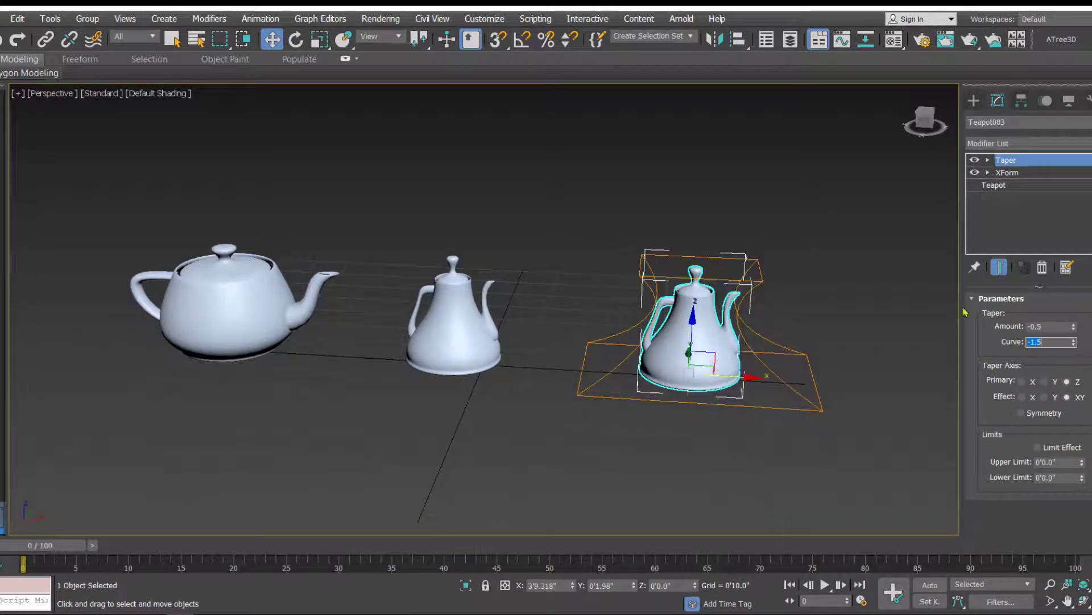
Step: Scale the middle teapot object directly to about 200% along Z and about 306% along Y
click(974, 100)
click(846, 298)
middle_drag(640, 402, 613, 410)
scroll(613, 398, up, 3)
click(621, 332)
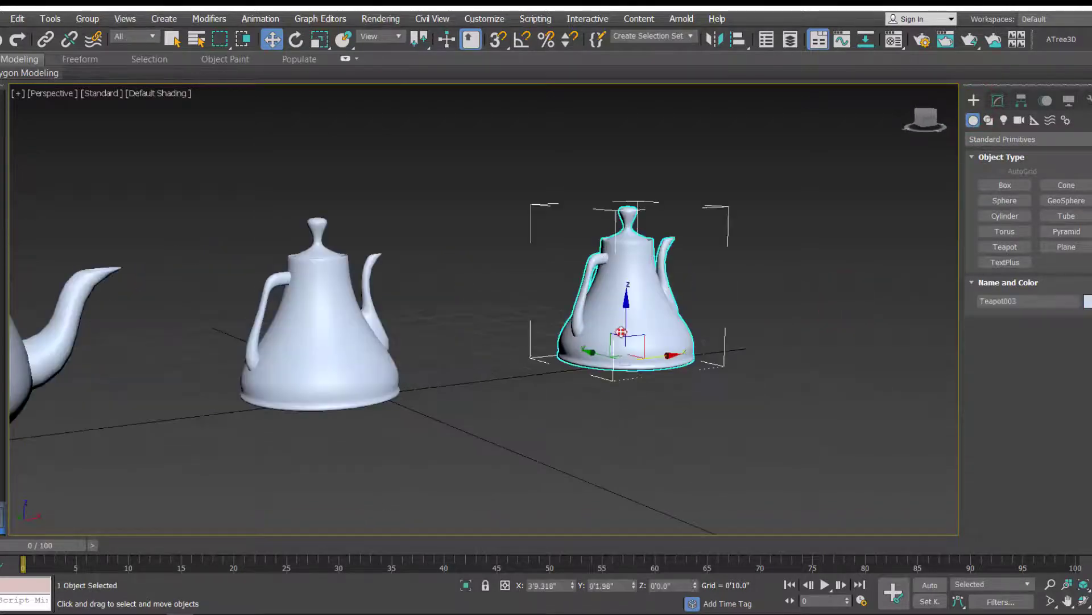
alt+middle_drag(622, 331, 465, 315)
click(501, 321)
key(r)
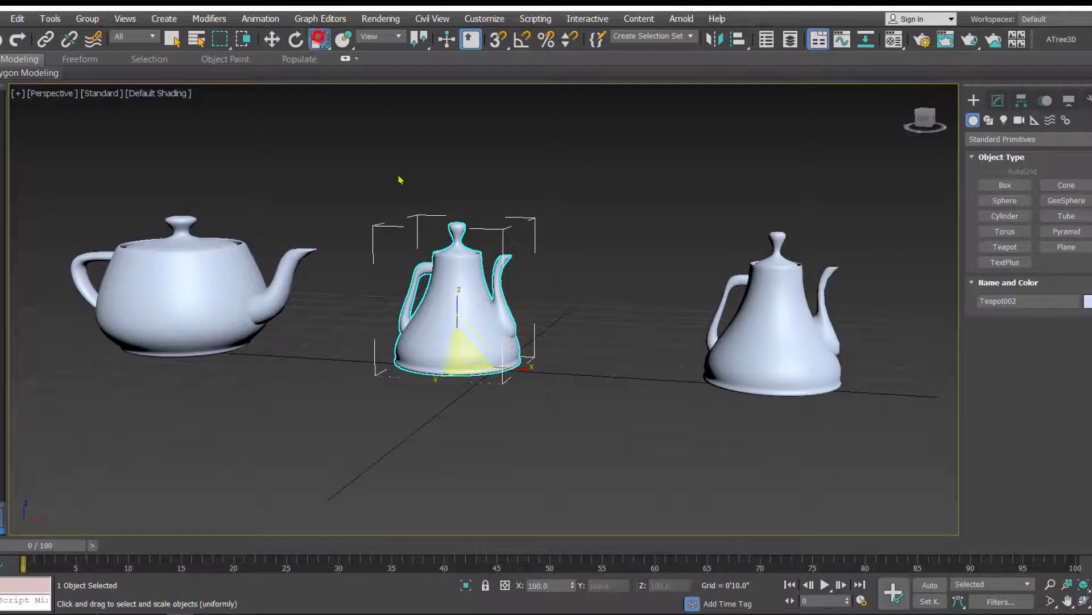
key(r)
drag(456, 295, 459, 253)
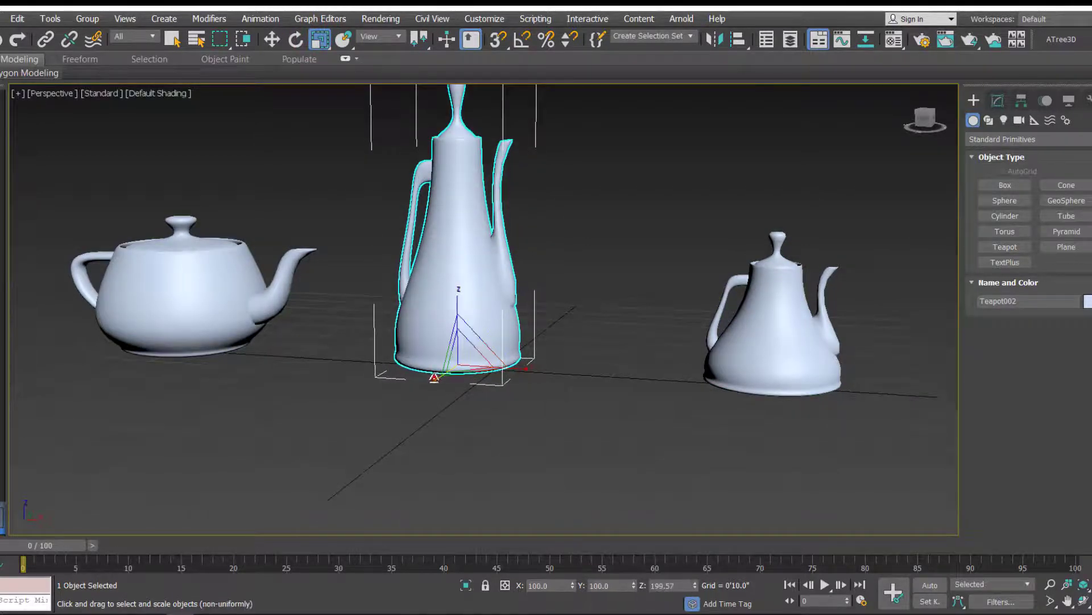
drag(434, 377, 383, 413)
alt+middle_drag(462, 352, 557, 300)
Step: Scale the third teapot's XForm gizmo along Y and Z so its shape resembles the stretched middle teapot
click(771, 310)
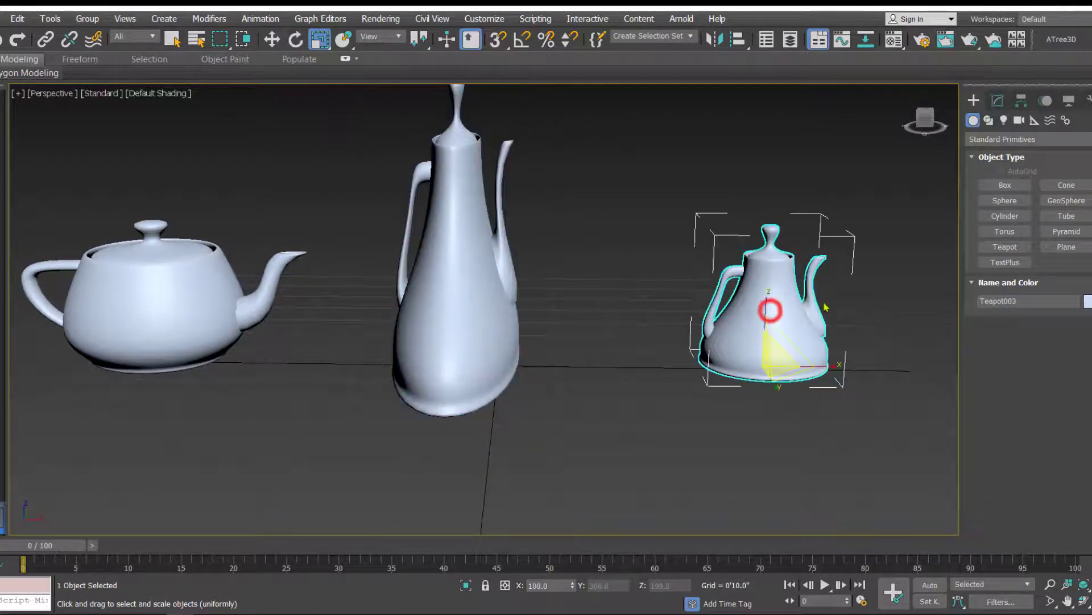
middle_drag(771, 310, 660, 310)
click(997, 108)
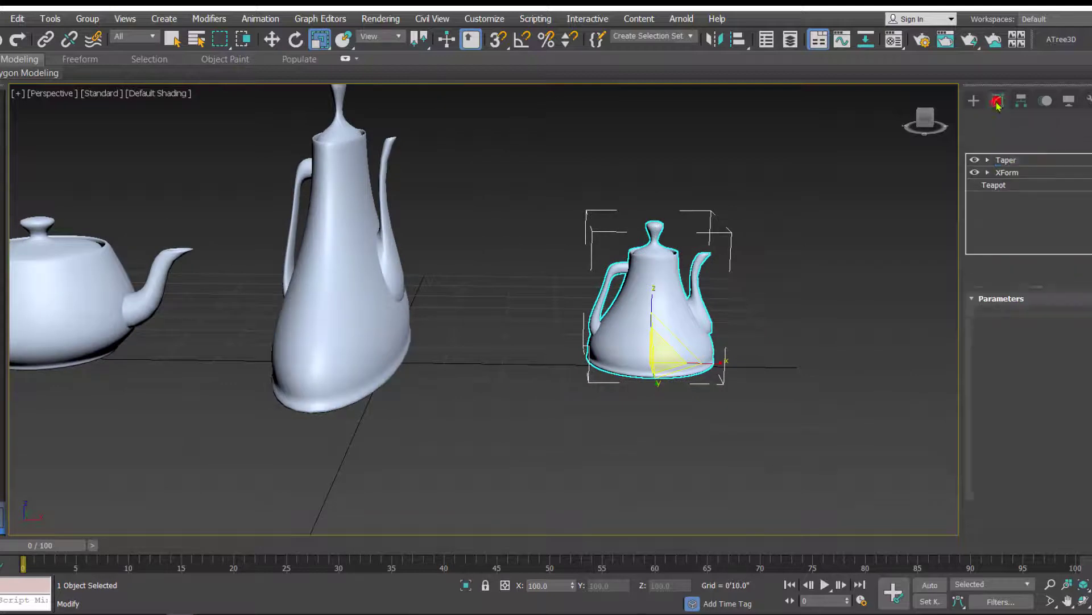
click(987, 172)
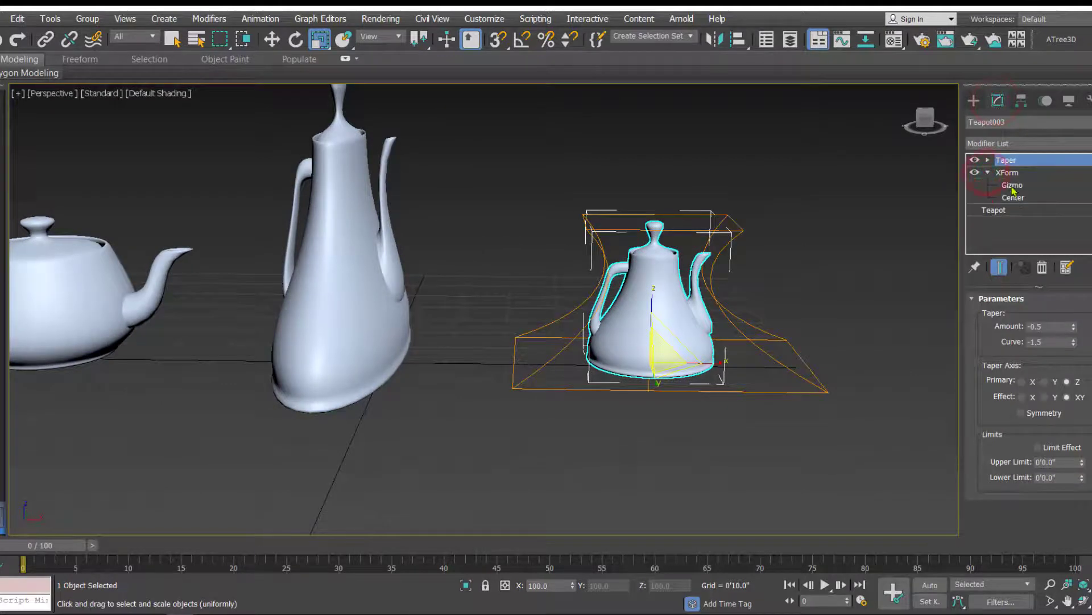
click(1013, 186)
alt+middle_drag(793, 305, 734, 303)
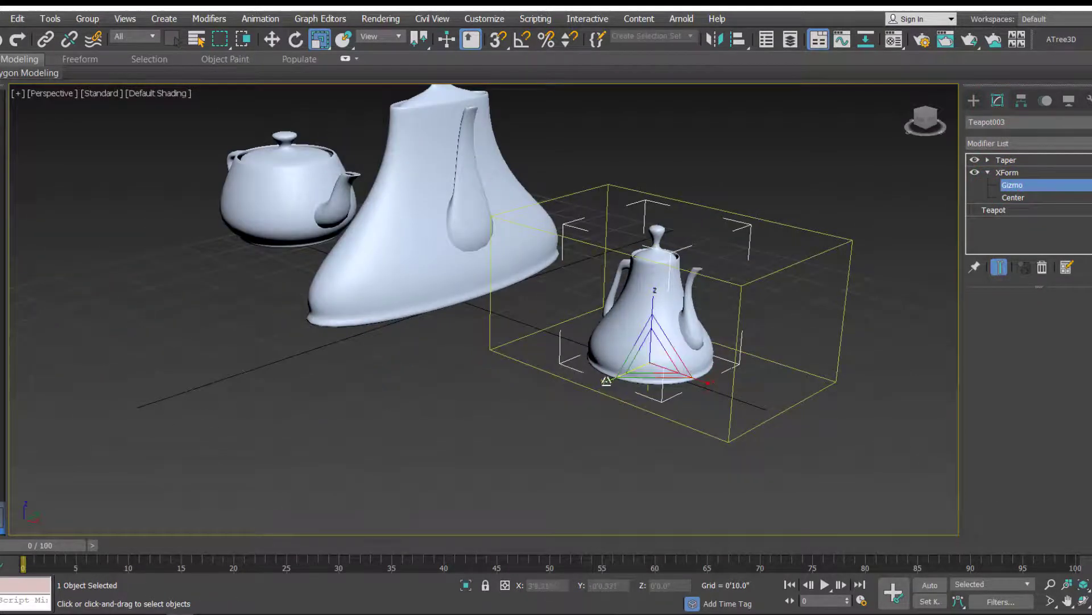
drag(604, 380, 541, 405)
drag(653, 300, 657, 263)
click(974, 100)
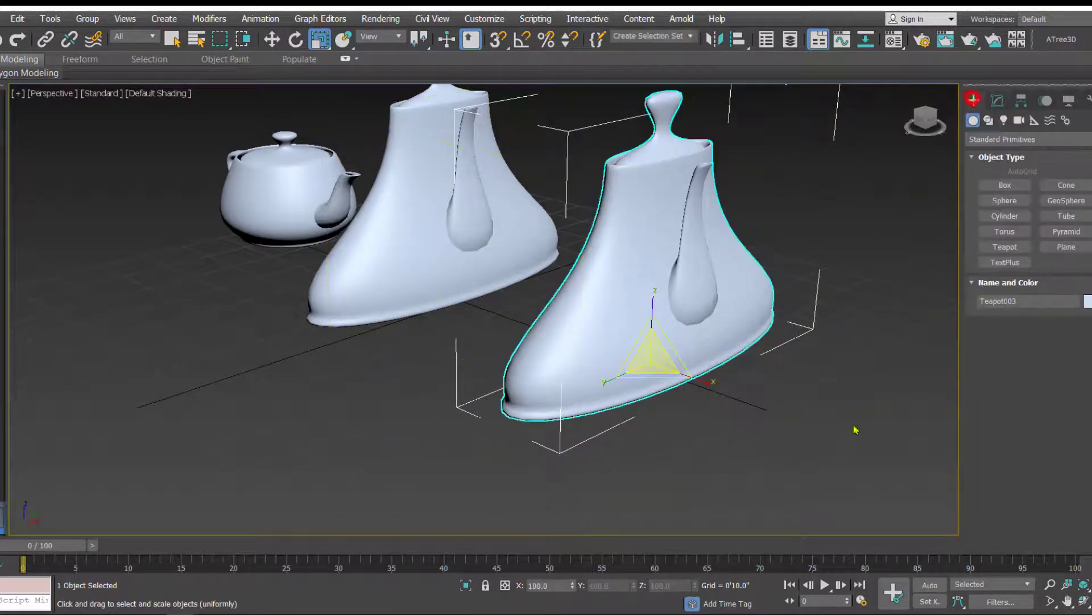
Step: Compare the two stretched, tapered teapots with the original from several angles, selecting each teapot in turn
click(850, 456)
scroll(580, 383, down, 5)
alt+middle_drag(575, 383, 695, 342)
middle_drag(344, 319, 293, 318)
scroll(331, 332, up, 3)
click(330, 321)
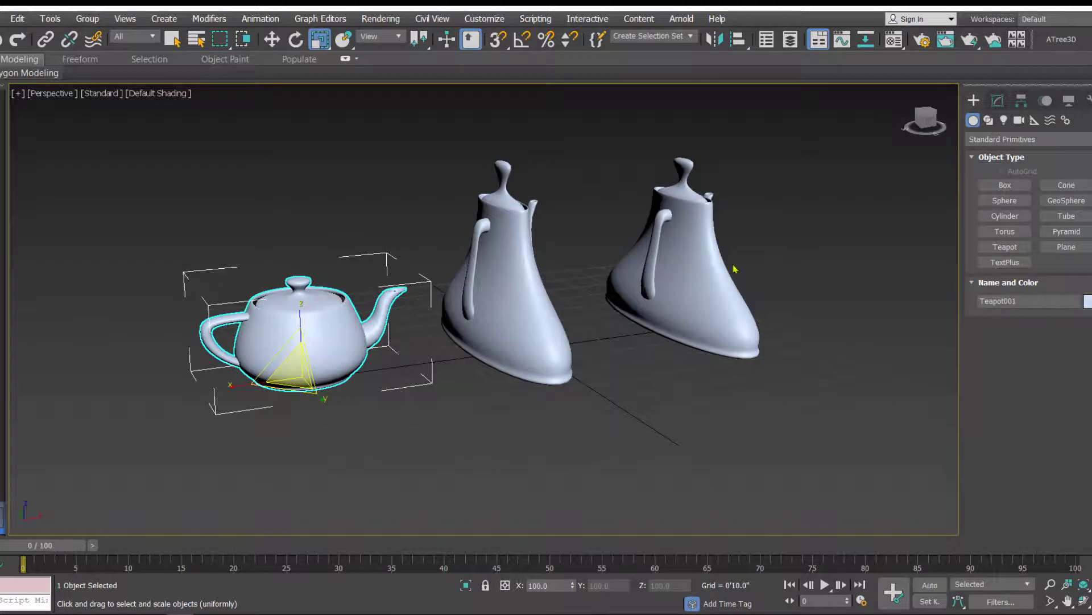
alt+middle_drag(670, 375, 598, 317)
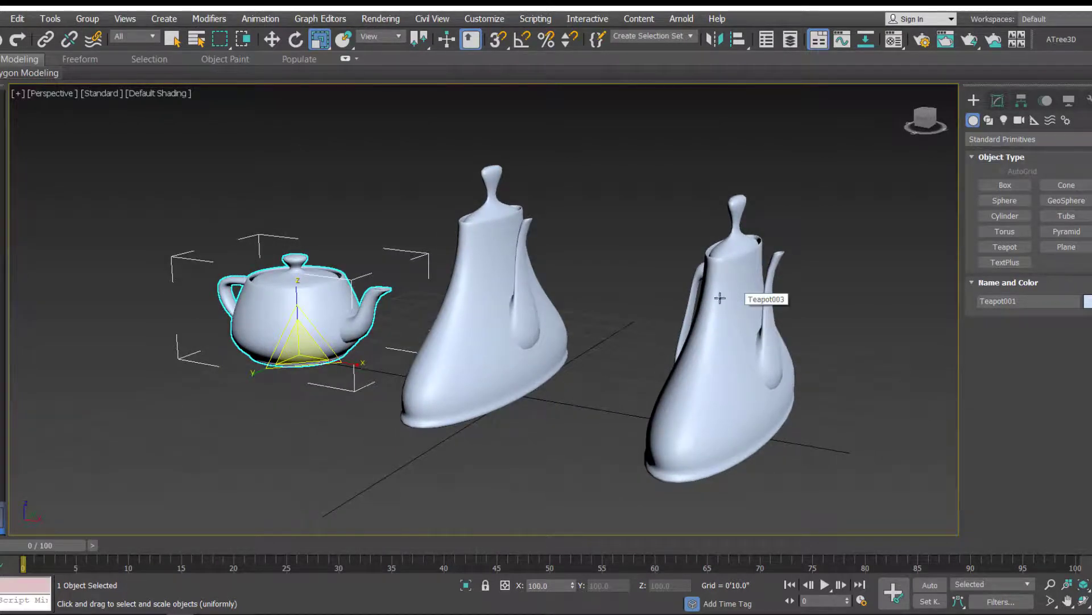
click(491, 256)
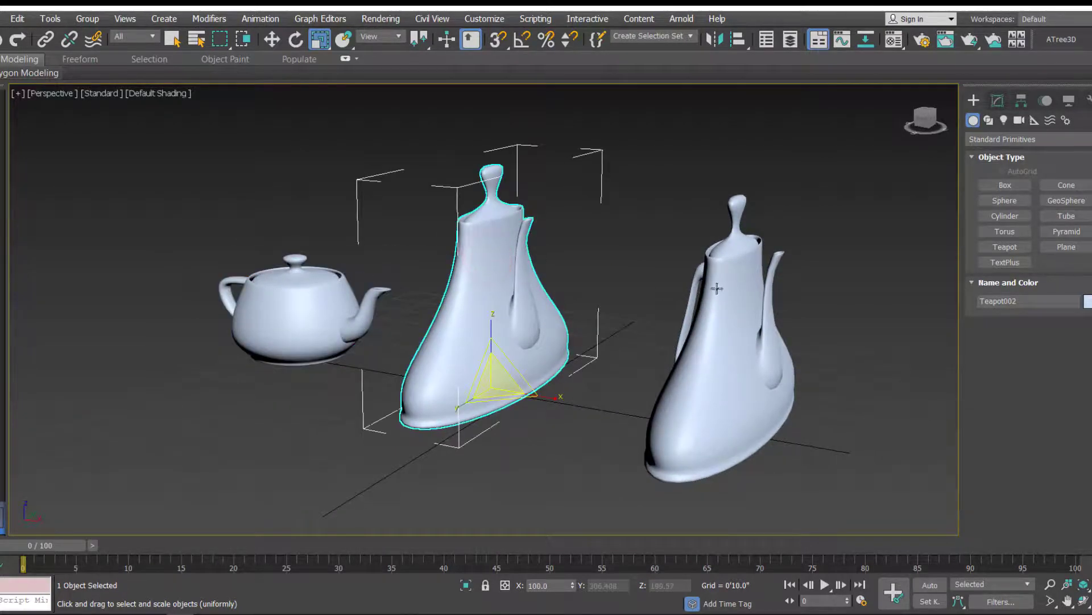
click(743, 295)
middle_drag(844, 303, 831, 305)
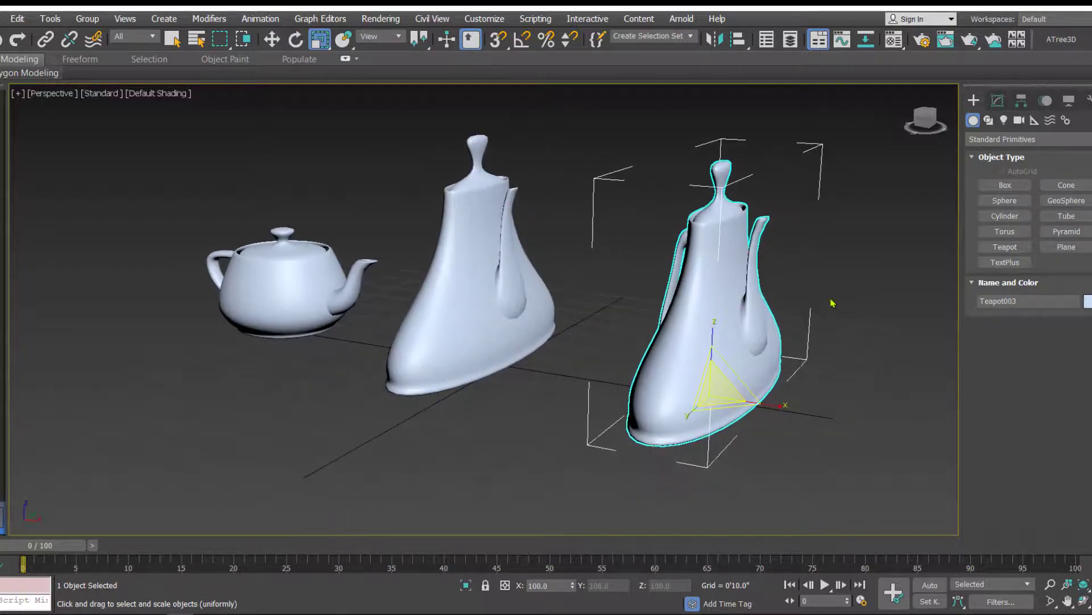
click(835, 300)
Step: Delete the Taper modifier from the middle teapot's stack and clear the selection
click(475, 263)
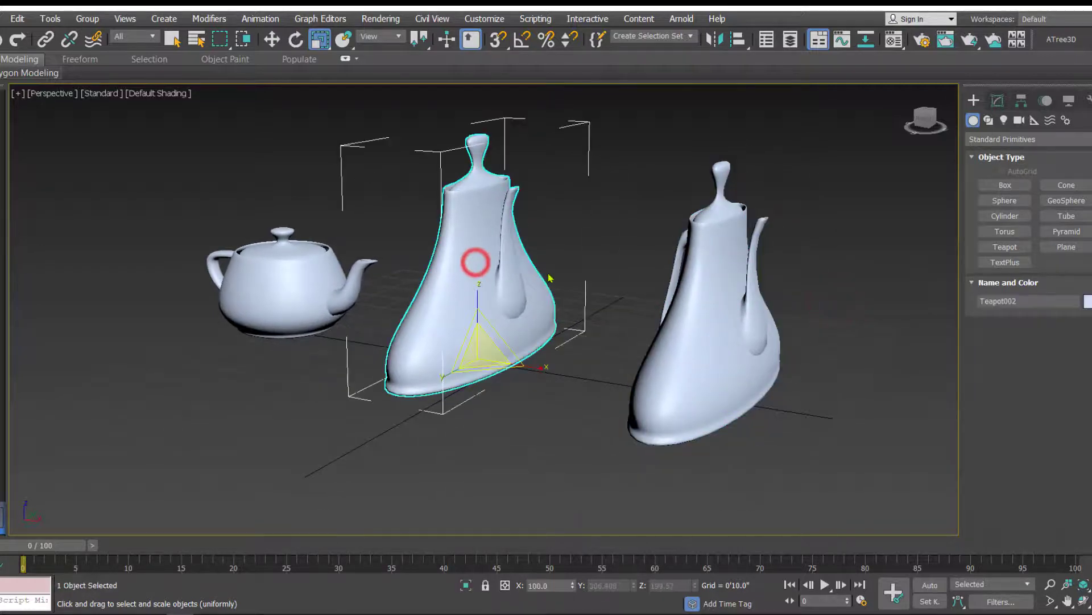
click(997, 100)
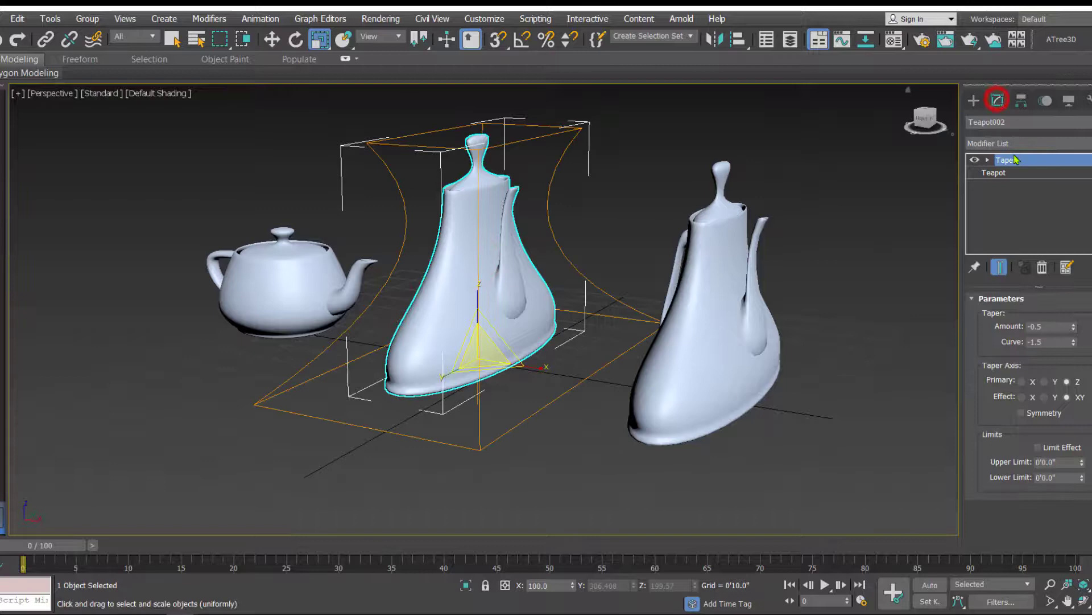
click(1045, 267)
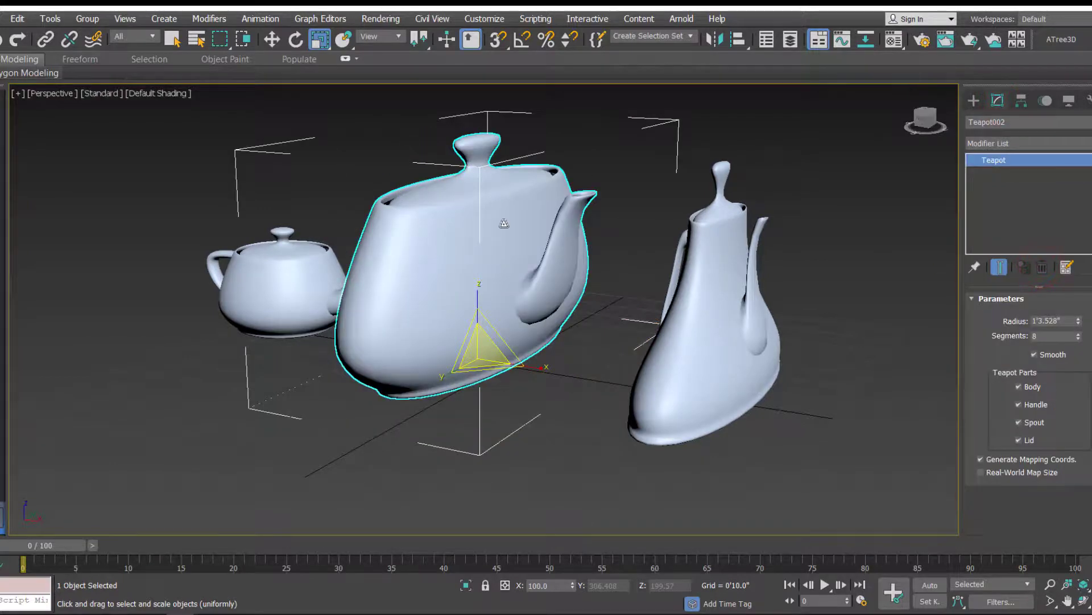
click(646, 181)
alt+middle_drag(646, 181, 510, 251)
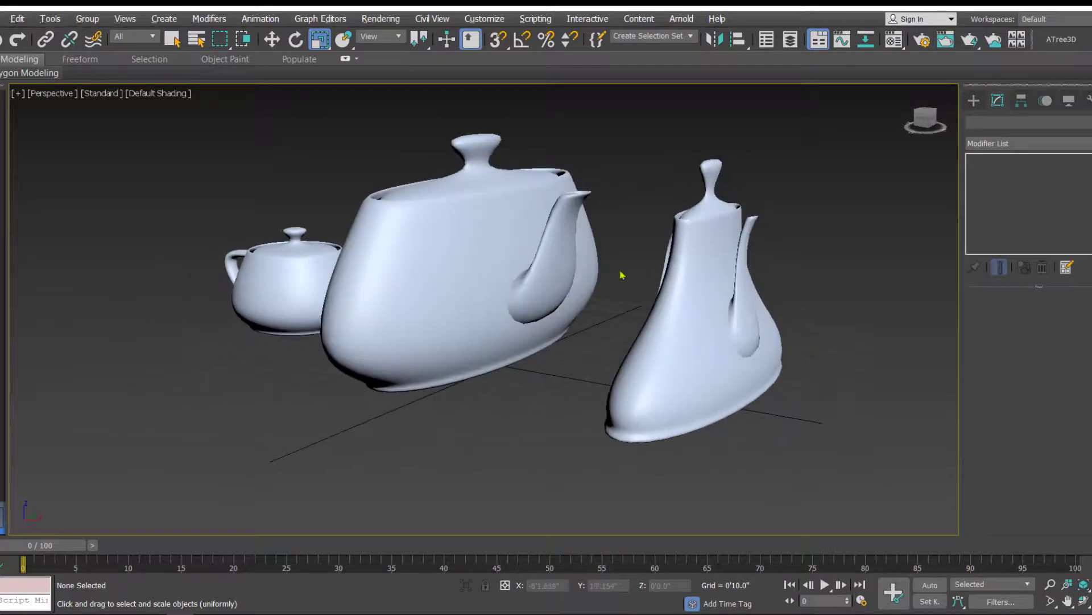
Step: Delete the Taper and XForm modifiers from the third teapot's stack
click(697, 286)
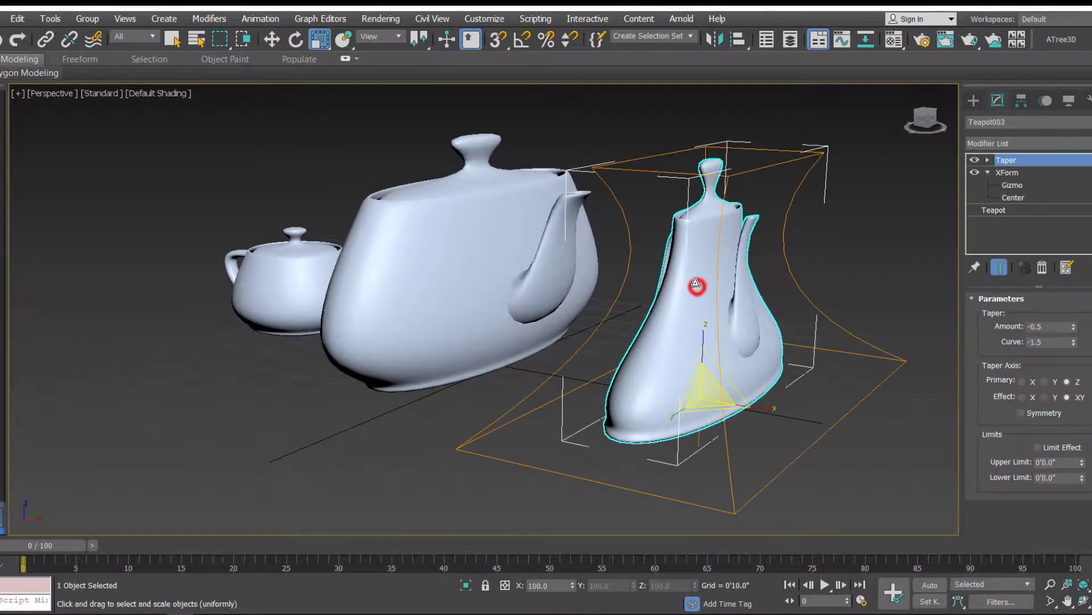
click(1042, 267)
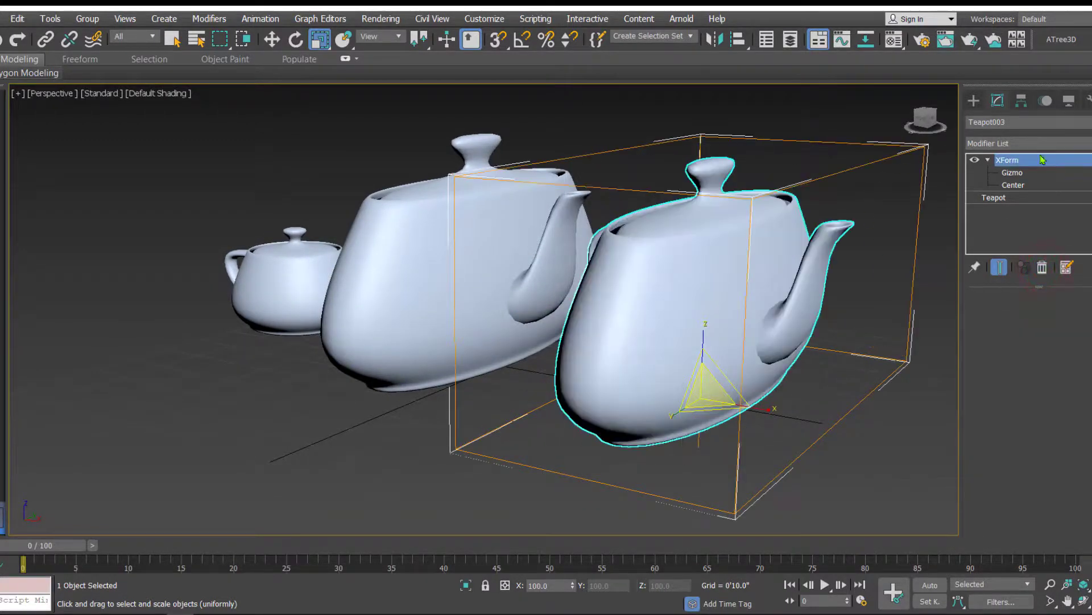
click(1042, 268)
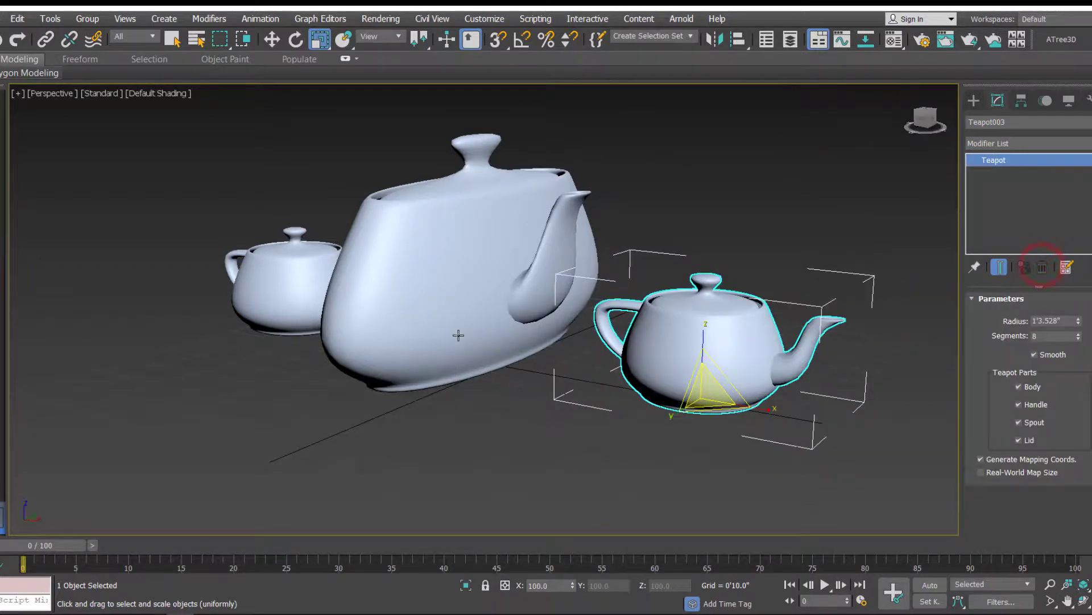
alt+middle_drag(458, 336, 536, 220)
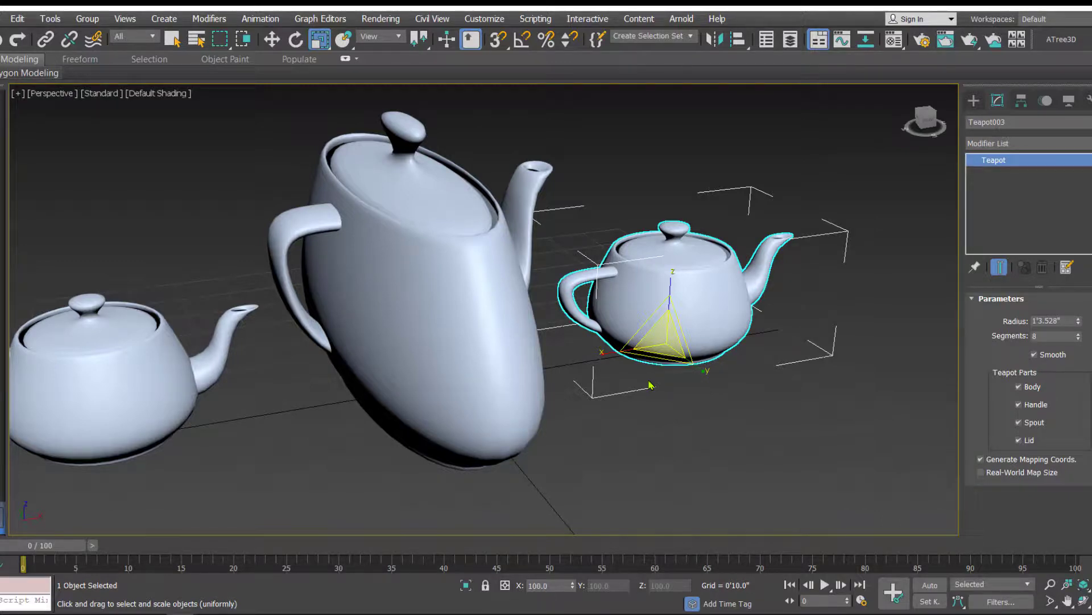
middle_drag(642, 427, 669, 402)
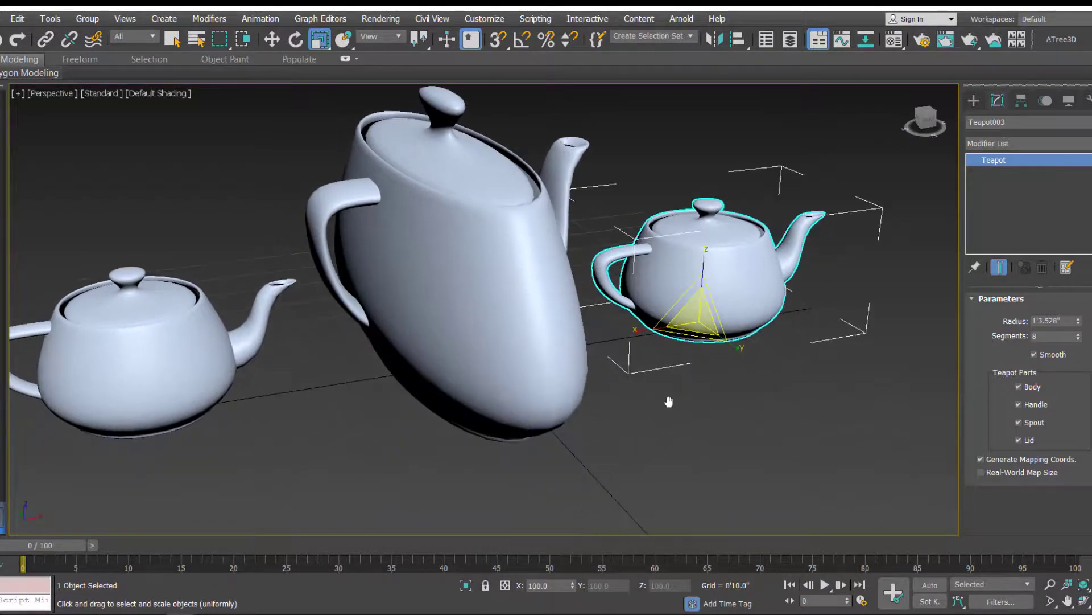
scroll(652, 412, down, 3)
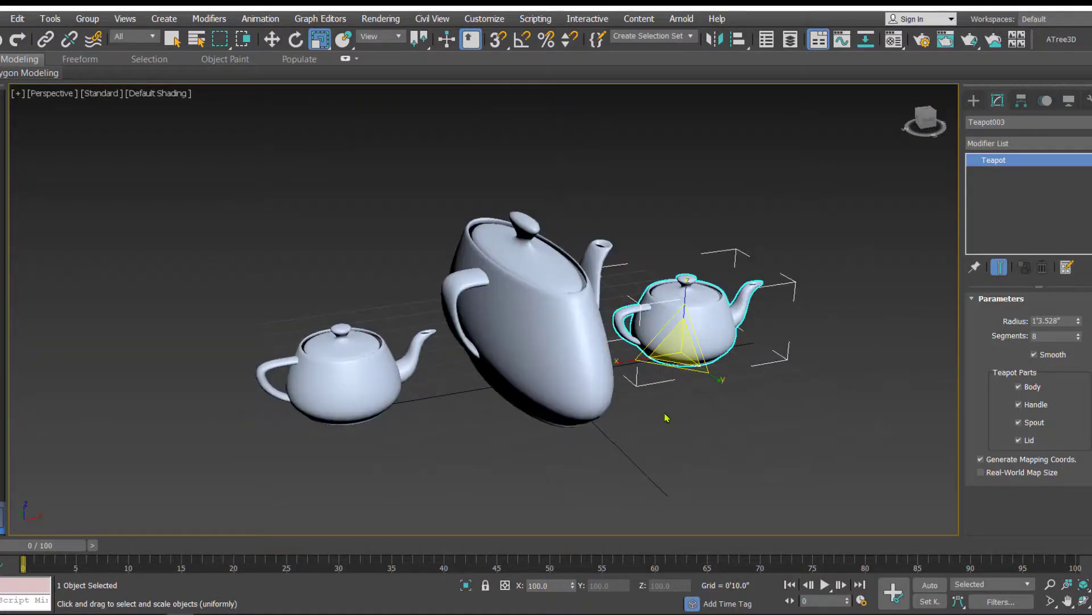
alt+middle_drag(745, 440, 692, 415)
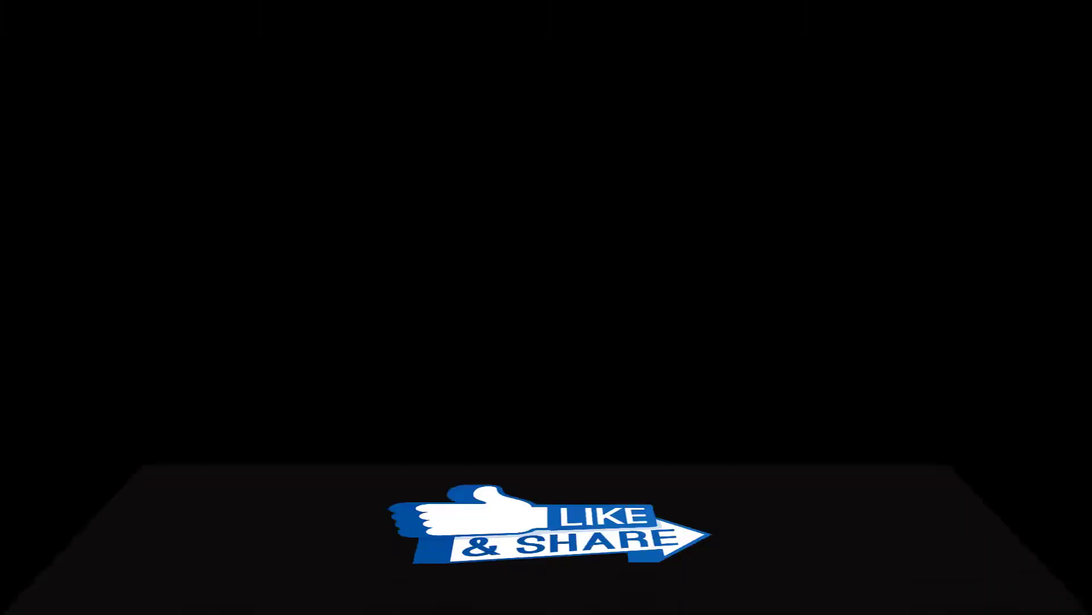